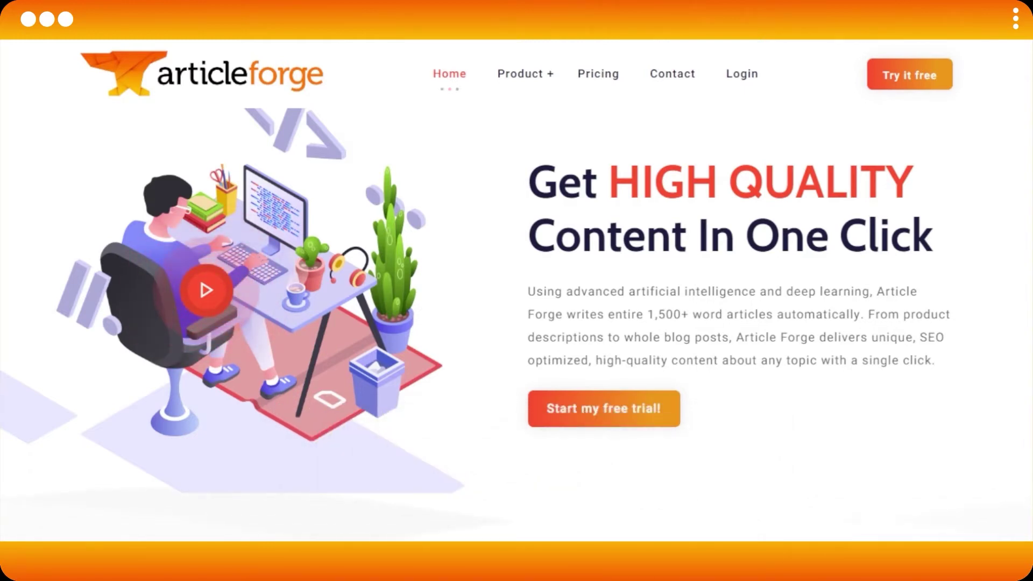
Scroll the homepage to the Samples section showing the 'How To Create An SEO Strategy For Your Website' marketing article.
scroll(516, 323, "down", 15)
scroll(517, 323, "down", 2)
scroll(517, 322, "down", 3)
scroll(516, 323, "up", 10)
scroll(516, 323, "up", 8)
scroll(517, 323, "down", 15)
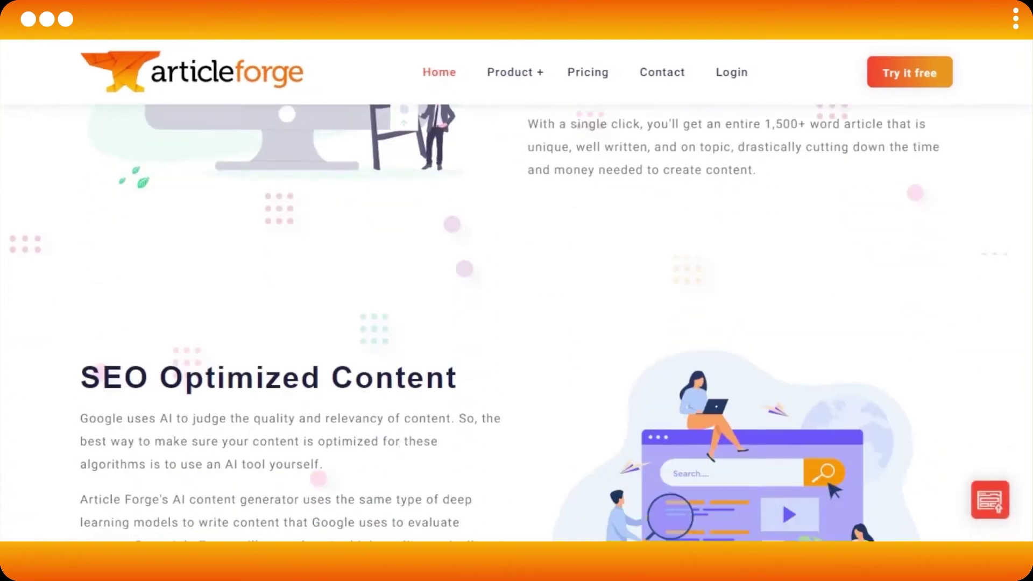
scroll(516, 323, "up", 15)
scroll(517, 322, "down", 16)
scroll(516, 323, "down", 10)
scroll(517, 323, "up", 15)
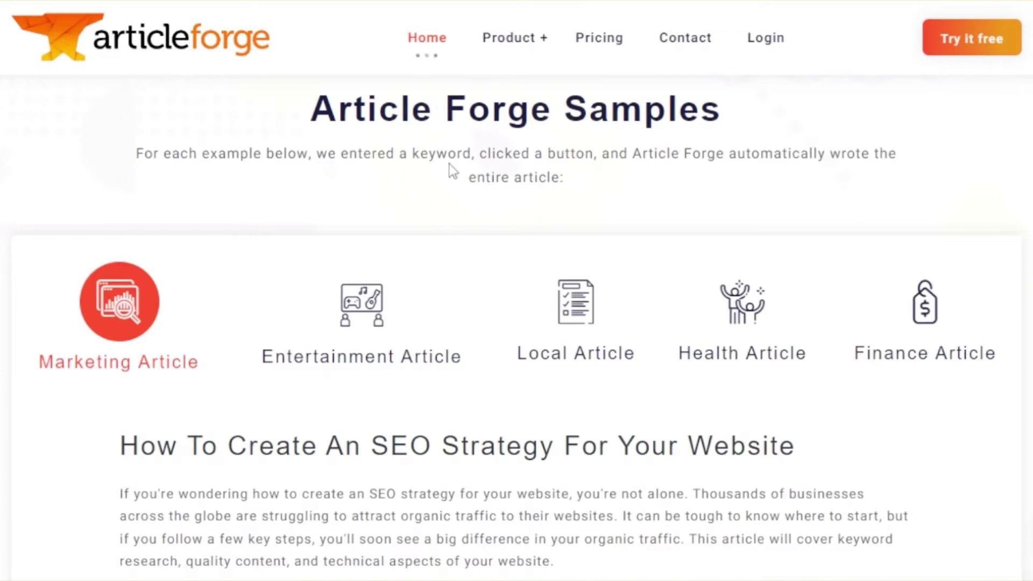
View the Entertainment sample article, then the Local sample article about New York.
left_click(366, 312)
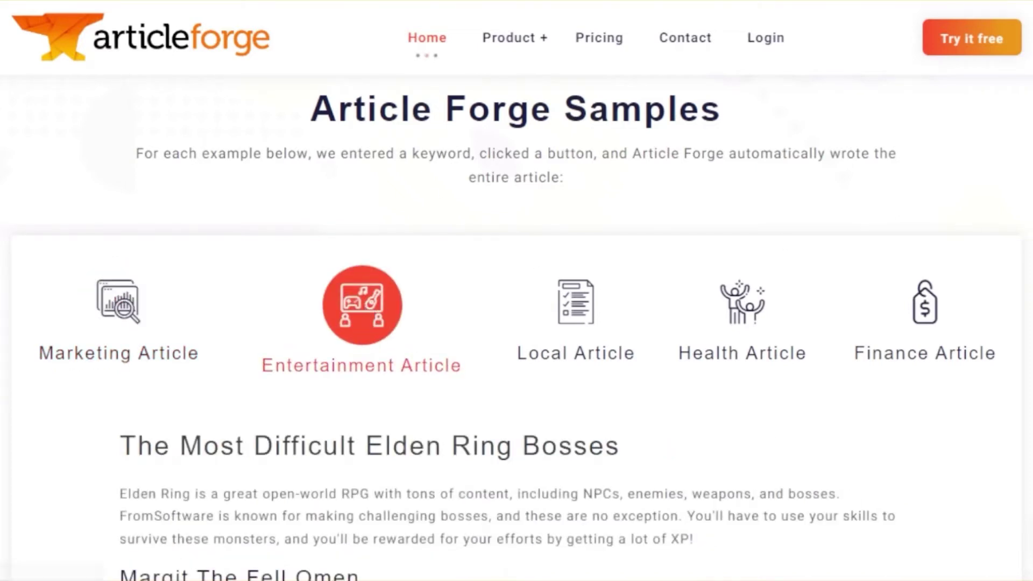
scroll(517, 323, "down", 3)
scroll(516, 322, "up", 4)
scroll(517, 334, "down", 1)
left_click(587, 312)
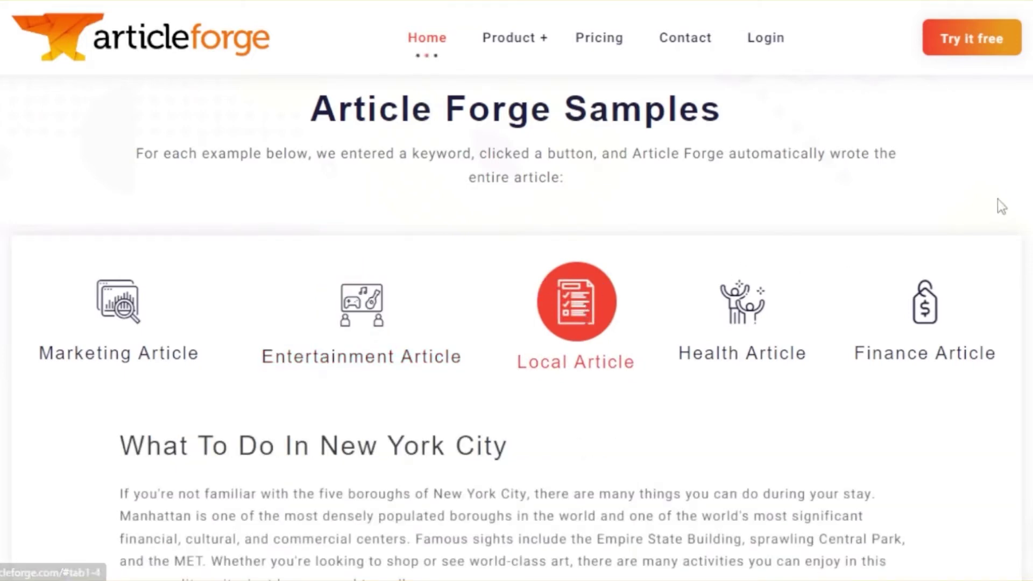
scroll(516, 323, "down", 5)
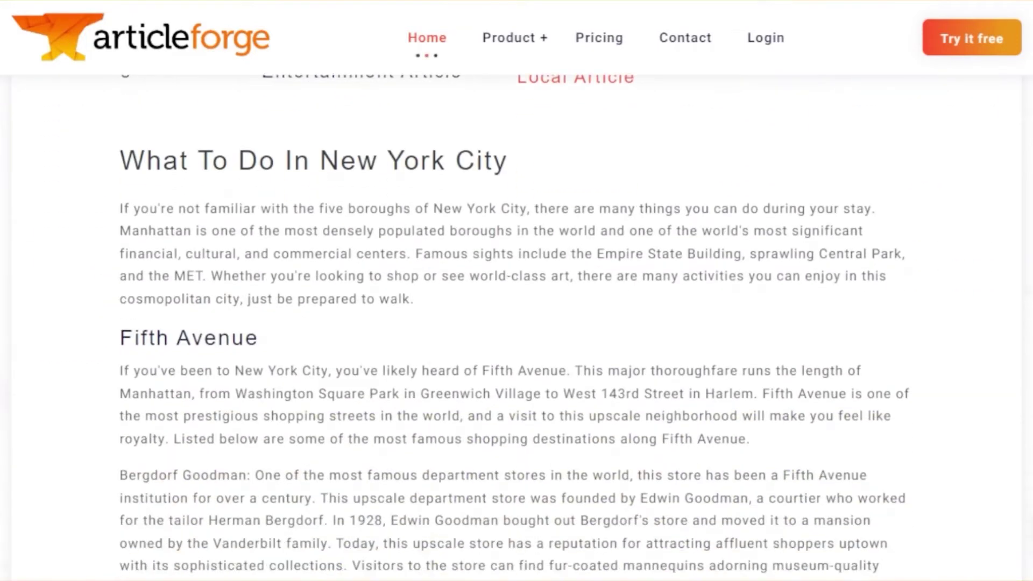
scroll(516, 323, "up", 4)
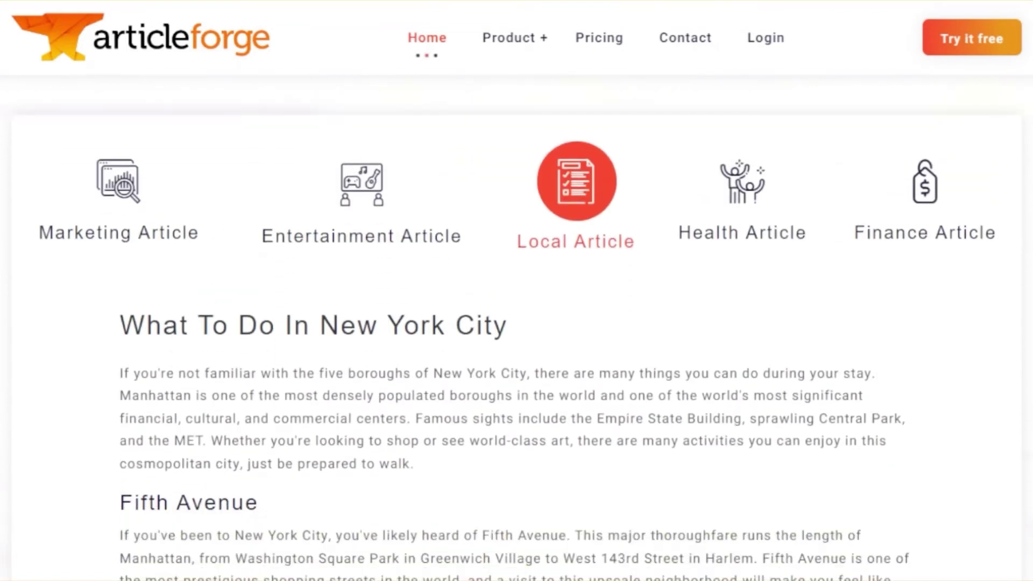
View the Health sample, then read the Finance sample on small business loans.
left_click(742, 271)
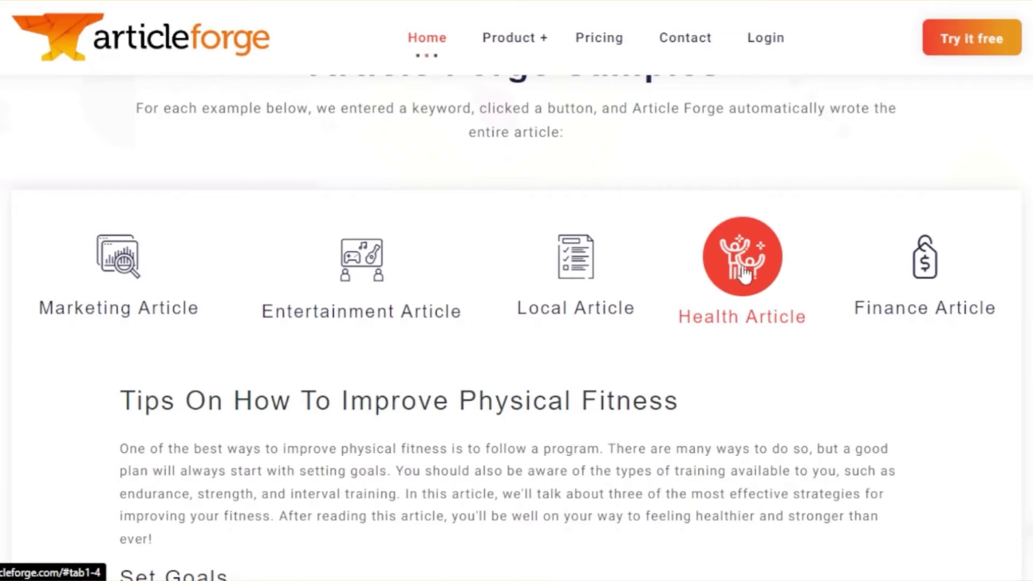
left_click(924, 270)
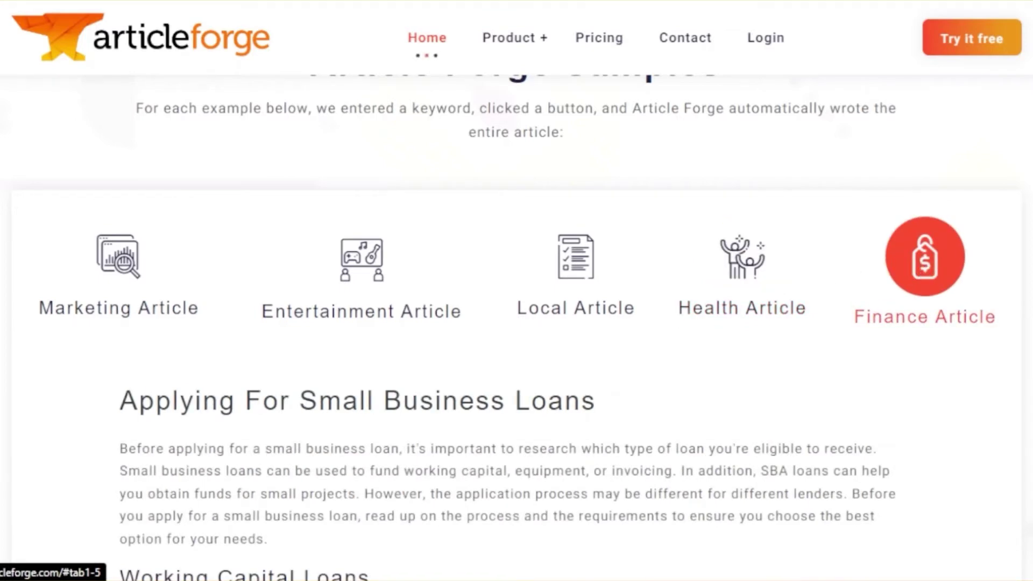
scroll(688, 180, "up", 2)
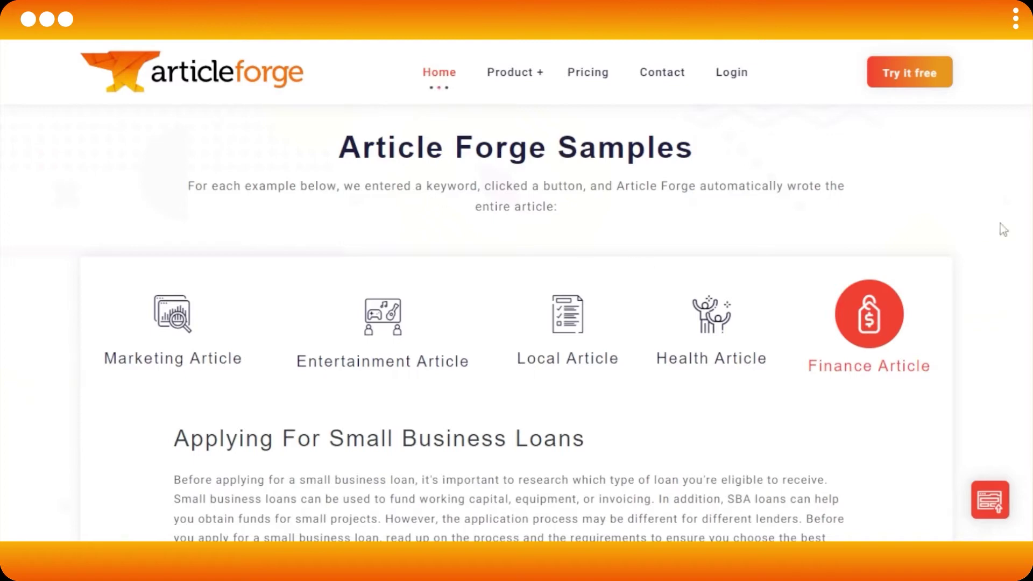
scroll(516, 323, "down", 9)
scroll(517, 323, "up", 6)
scroll(517, 323, "up", 2)
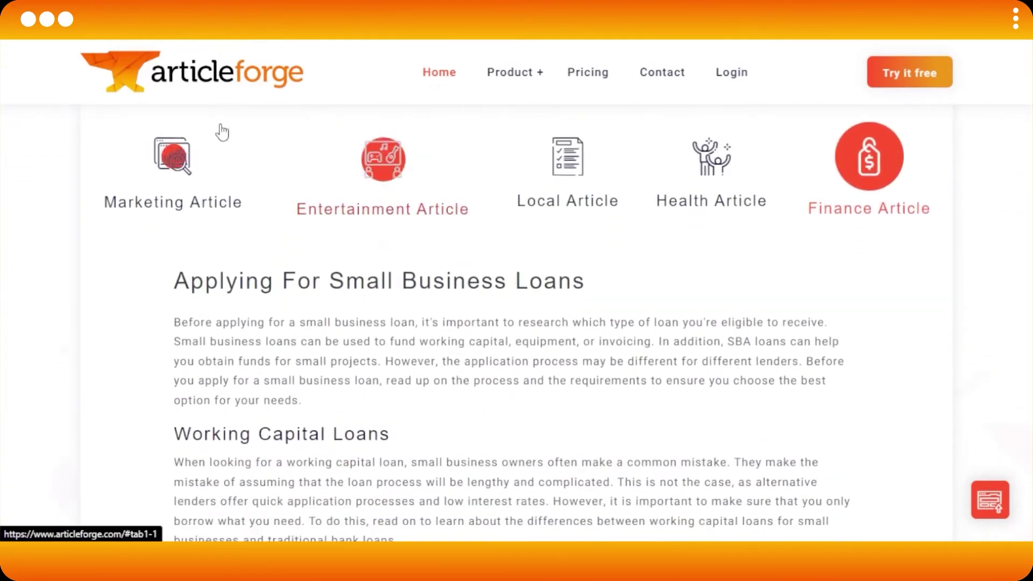
scroll(1017, 161, "up", 3)
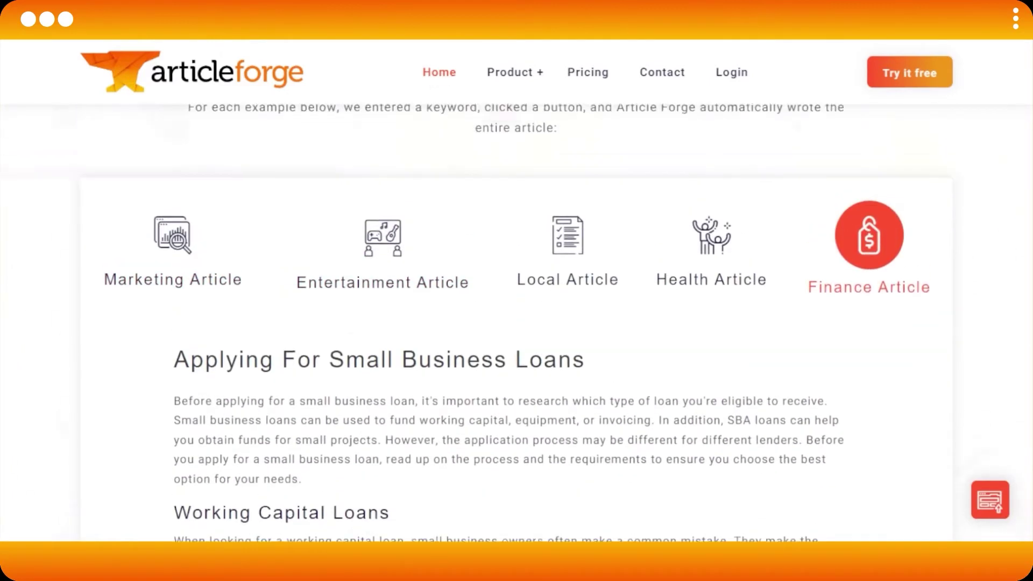
scroll(516, 323, "up", 1)
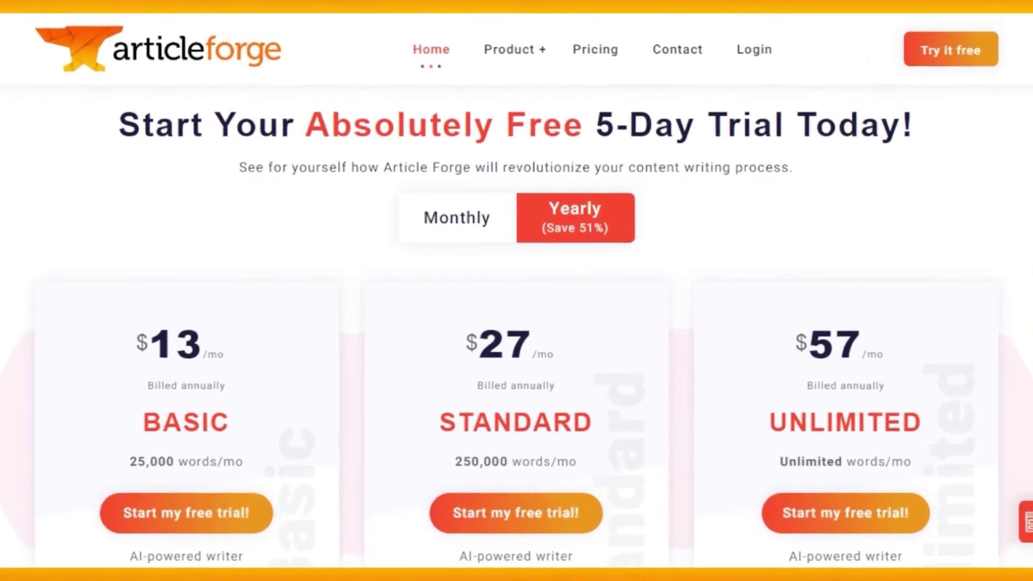
Scroll to the yearly plans: Basic $13, Standard $27 and Unlimited $57 per month.
scroll(516, 323, "down", 1)
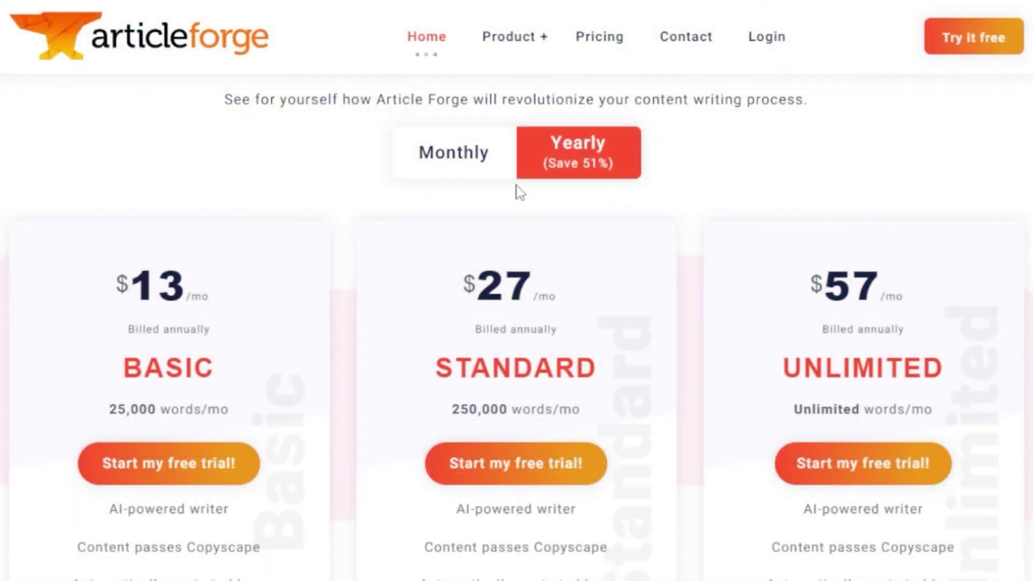
left_click(484, 174)
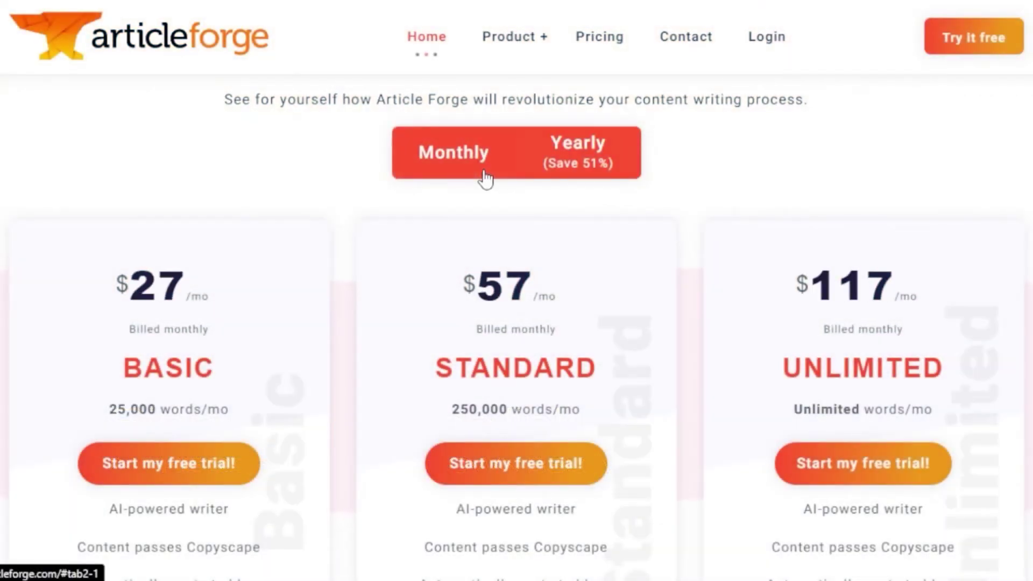
left_click(570, 170)
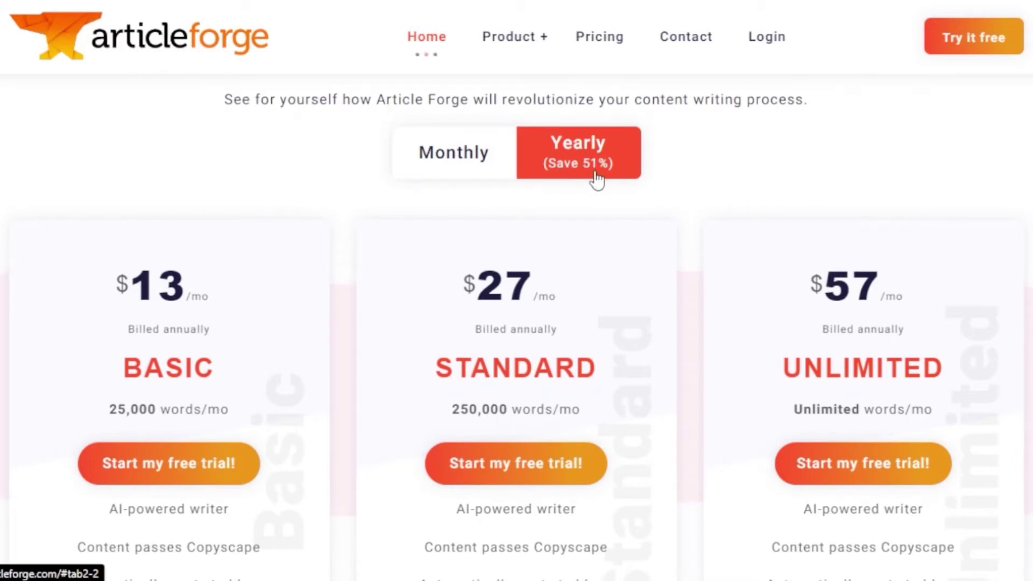
left_click(468, 160)
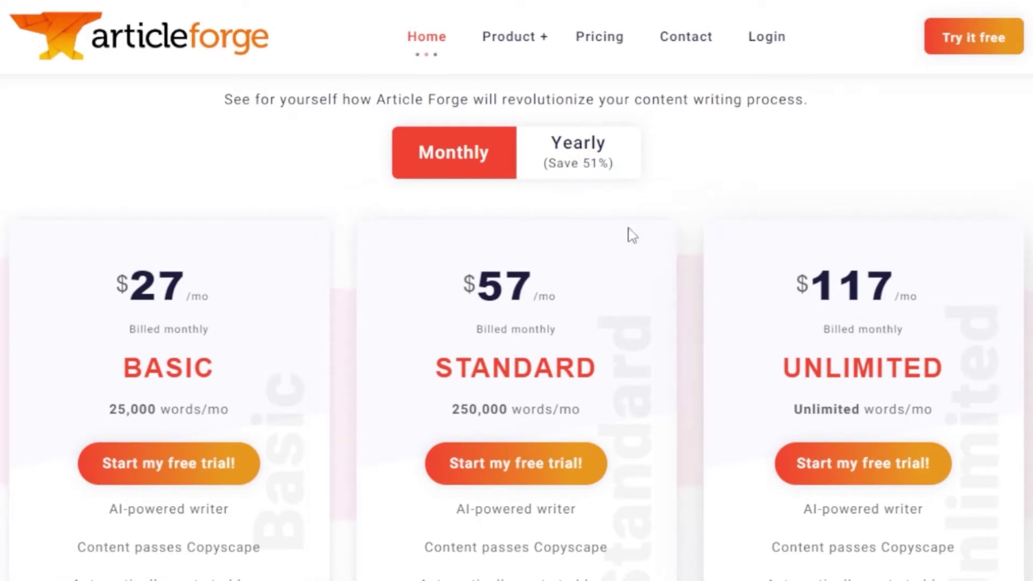
left_click(577, 155)
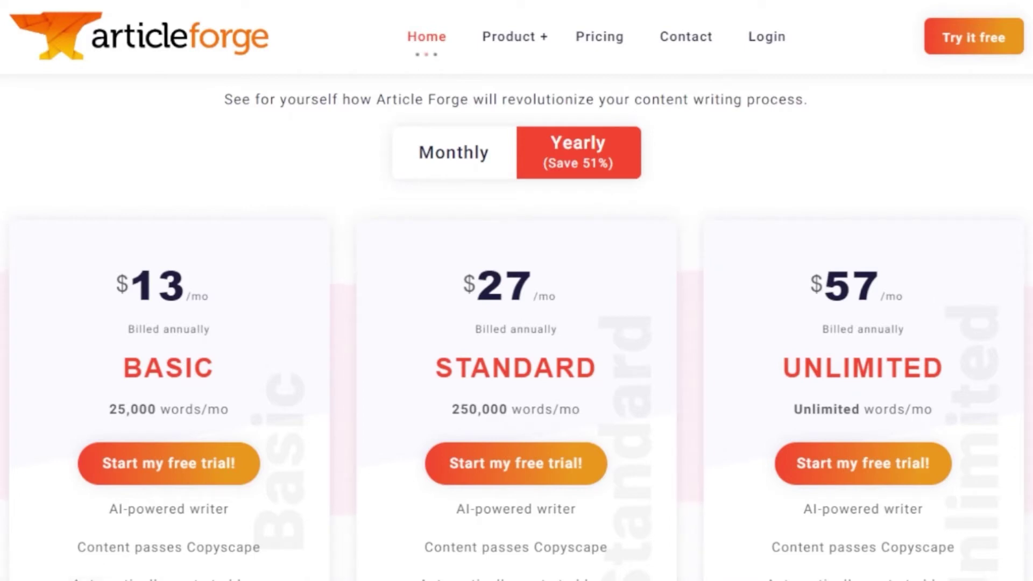
scroll(517, 323, "down", 3)
scroll(516, 322, "up", 2)
Highlight the Basic 25,000 and Standard 250,000 words/mo allowances, then clear the selection.
scroll(516, 323, "down", 1)
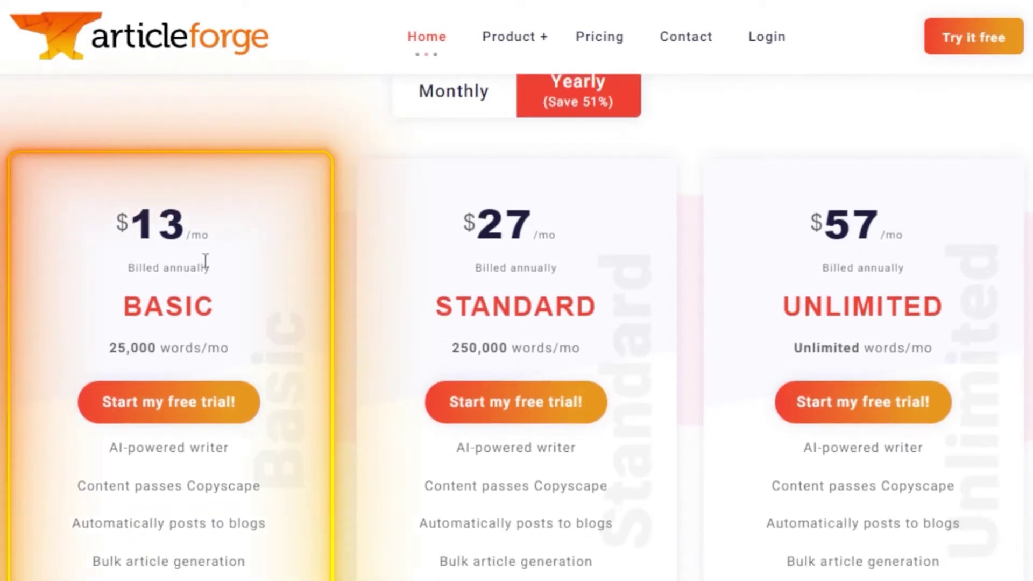
left_click_drag(117, 344, 183, 347)
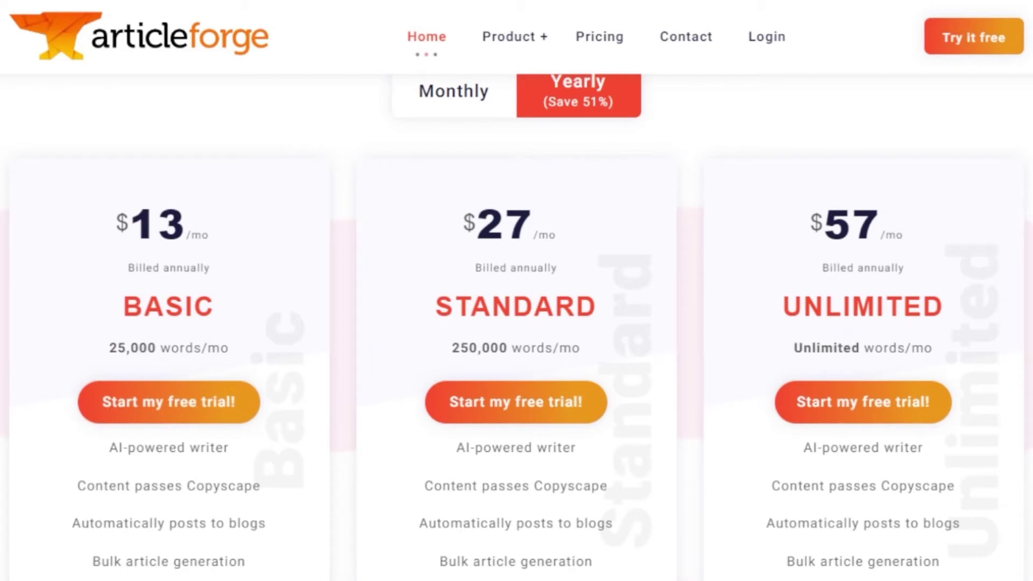
scroll(517, 323, "down", 3)
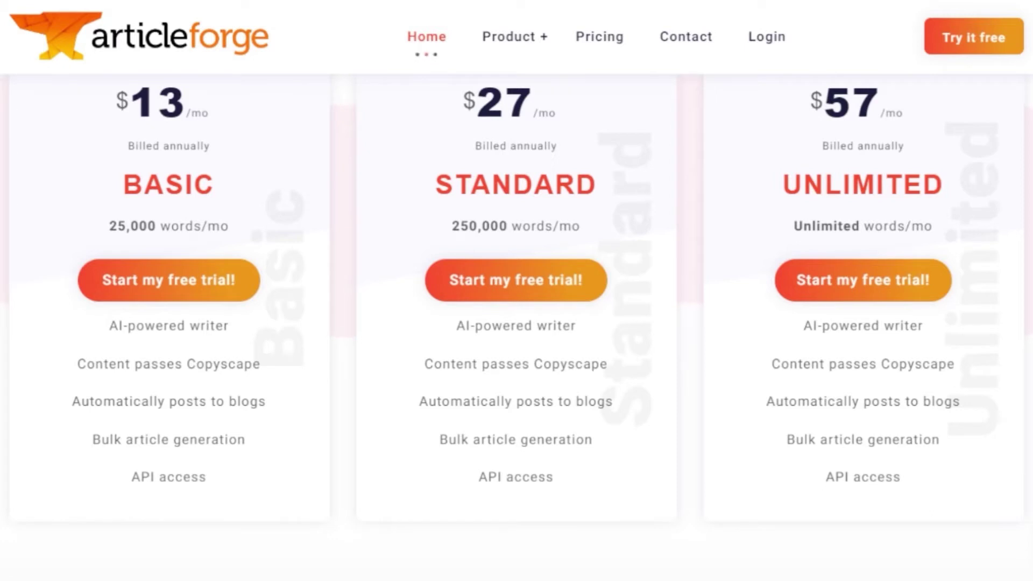
scroll(516, 301, "up", 3)
scroll(516, 301, "down", 3)
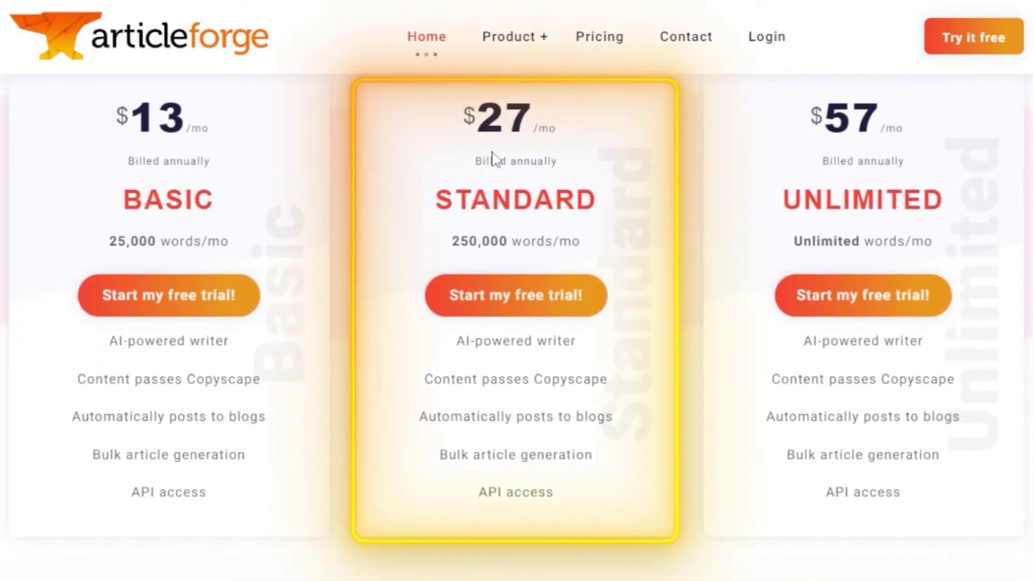
left_click_drag(460, 240, 555, 240)
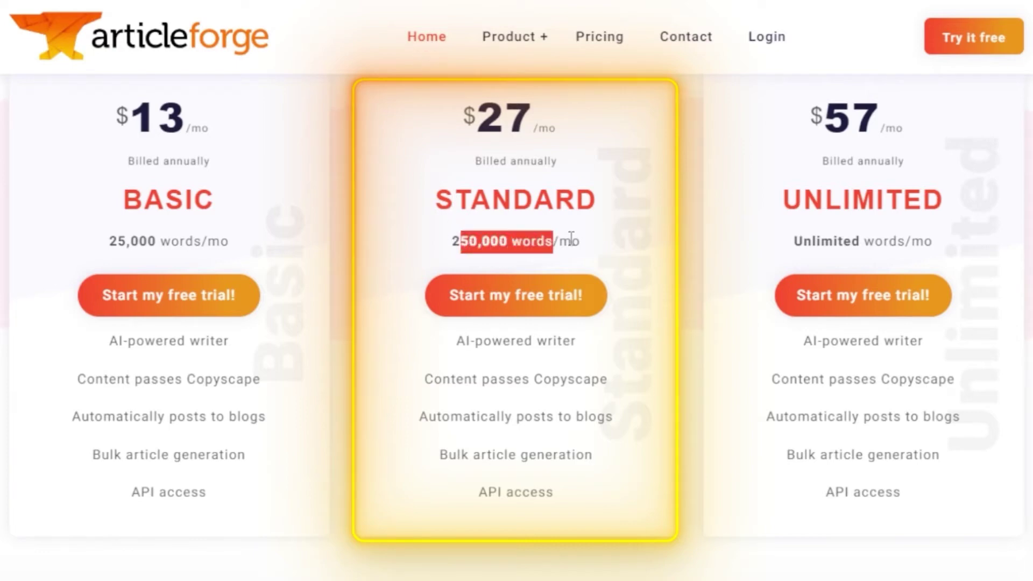
left_click(622, 240)
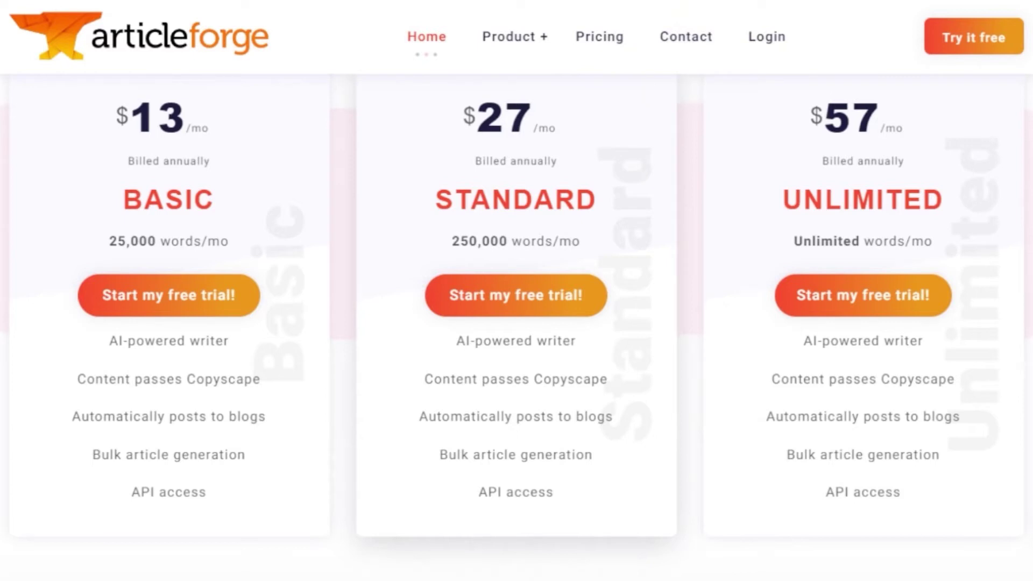
scroll(525, 177, "up", 3)
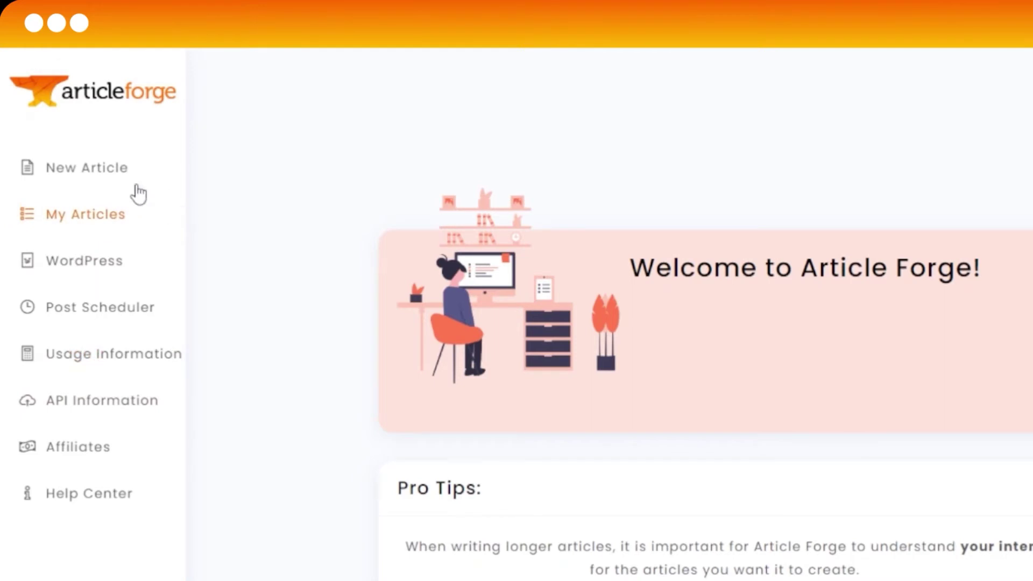
Browse My Articles, WordPress, Post Scheduler and Usage Information, then open the Create a New Article form.
left_click(101, 178)
left_click(86, 218)
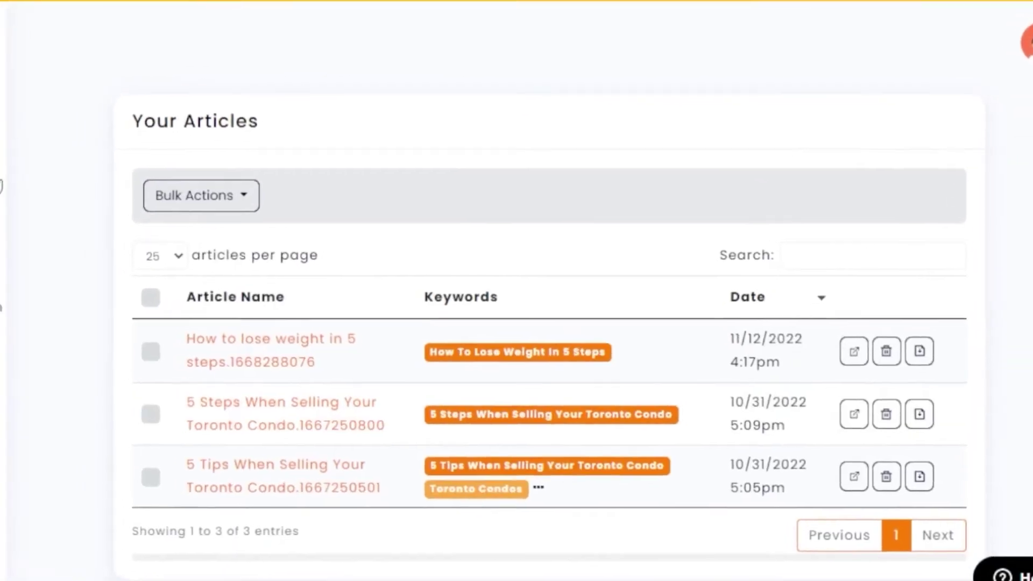
left_click(88, 267)
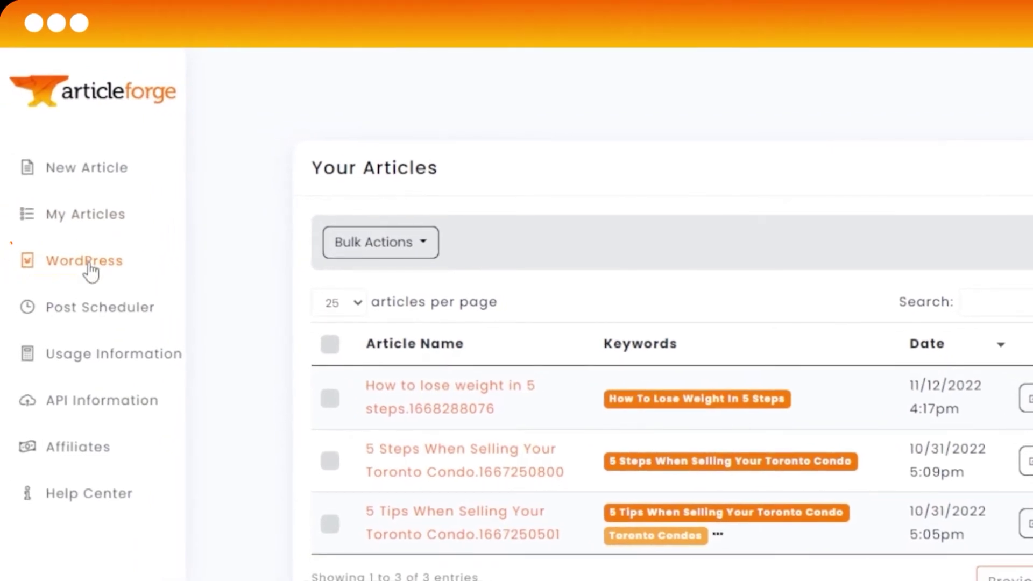
left_click(102, 310)
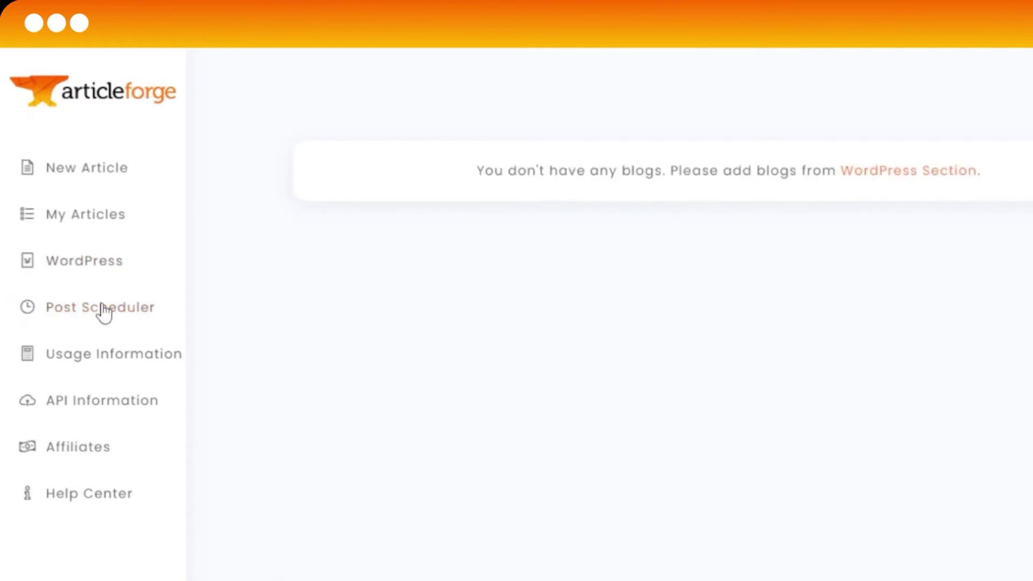
left_click(86, 357)
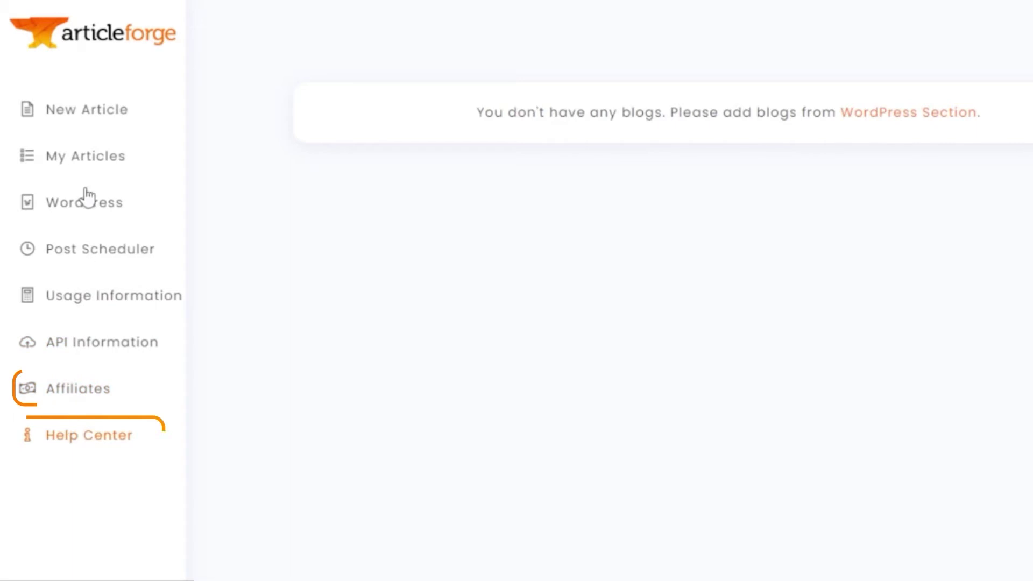
left_click(86, 113)
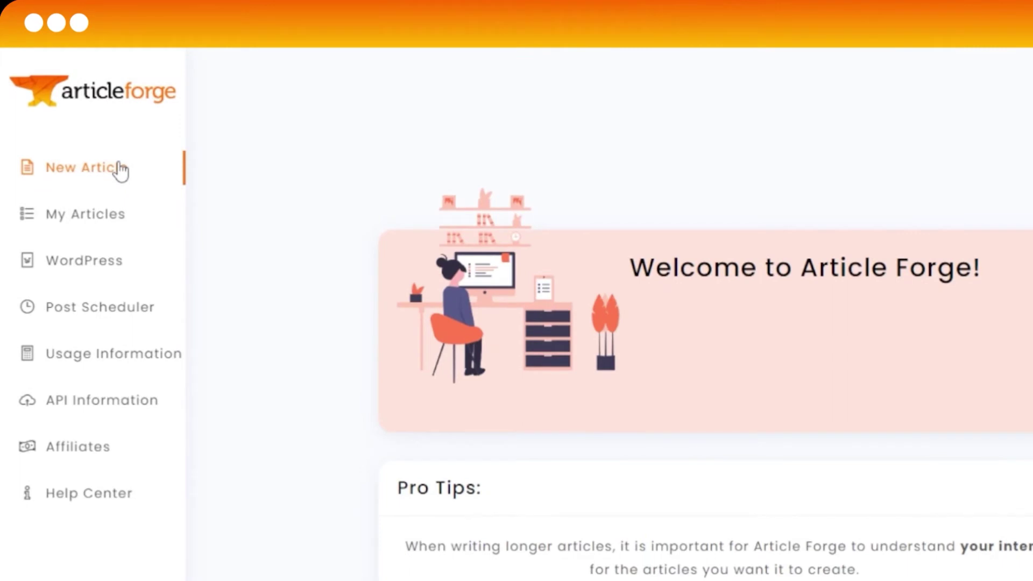
left_click(120, 170)
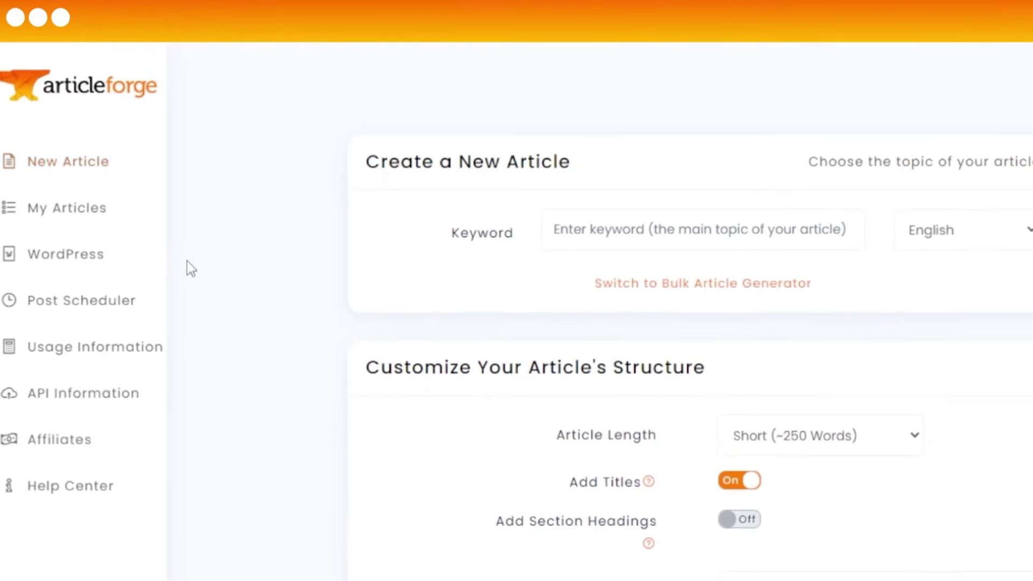
scroll(516, 323, "down", 8)
scroll(516, 323, "up", 8)
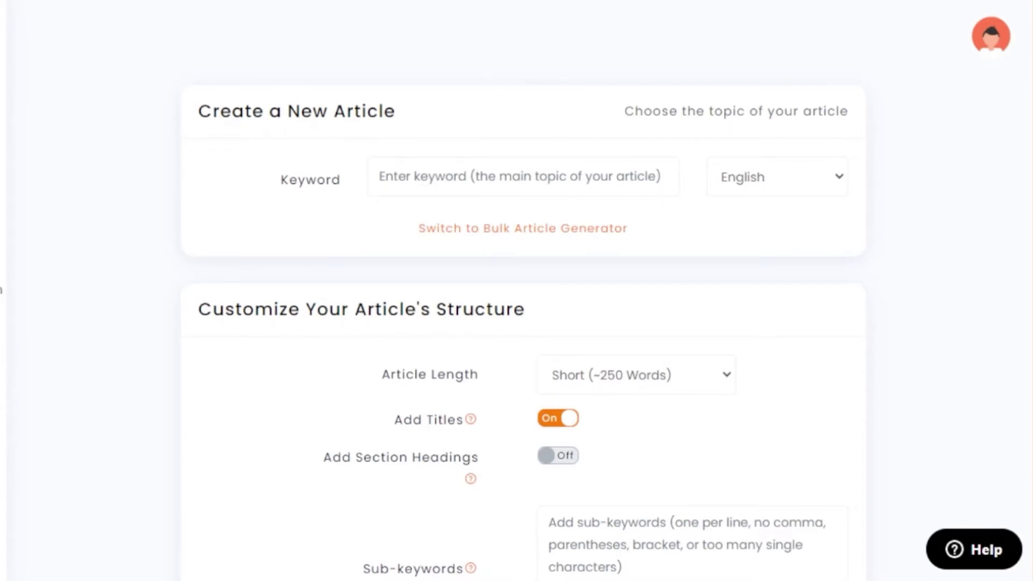
scroll(523, 301, "down", 9)
scroll(523, 301, "up", 8)
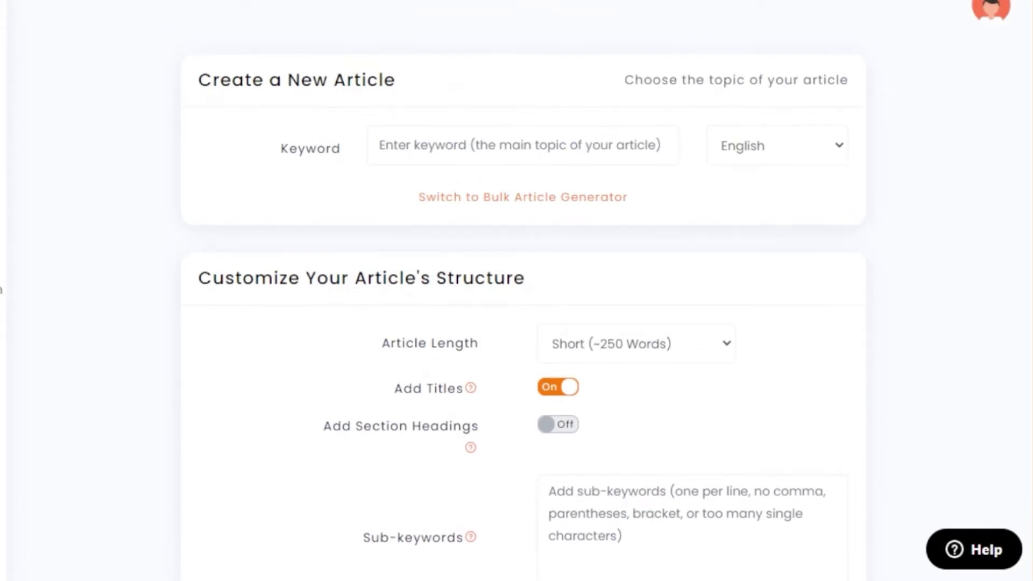
scroll(597, 289, "up", 1)
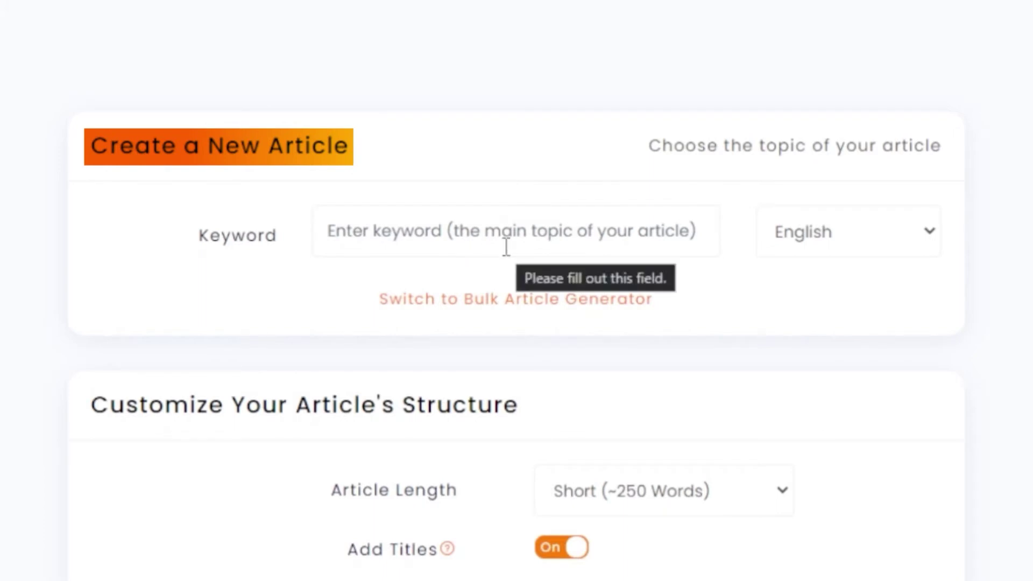
Enter 'How To lose weight in 5 steps' as the article's main keyword.
left_click(357, 238)
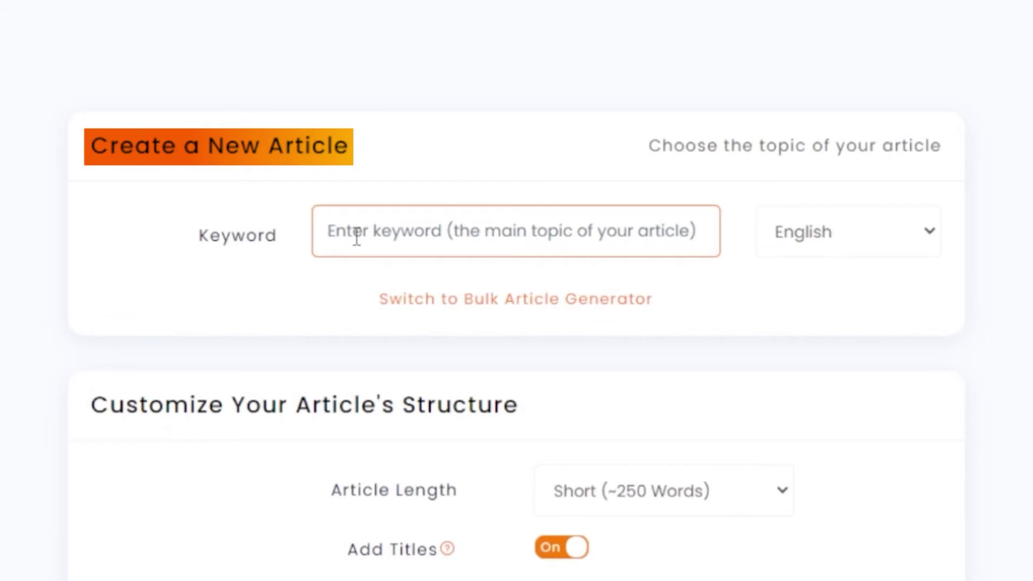
type("How")
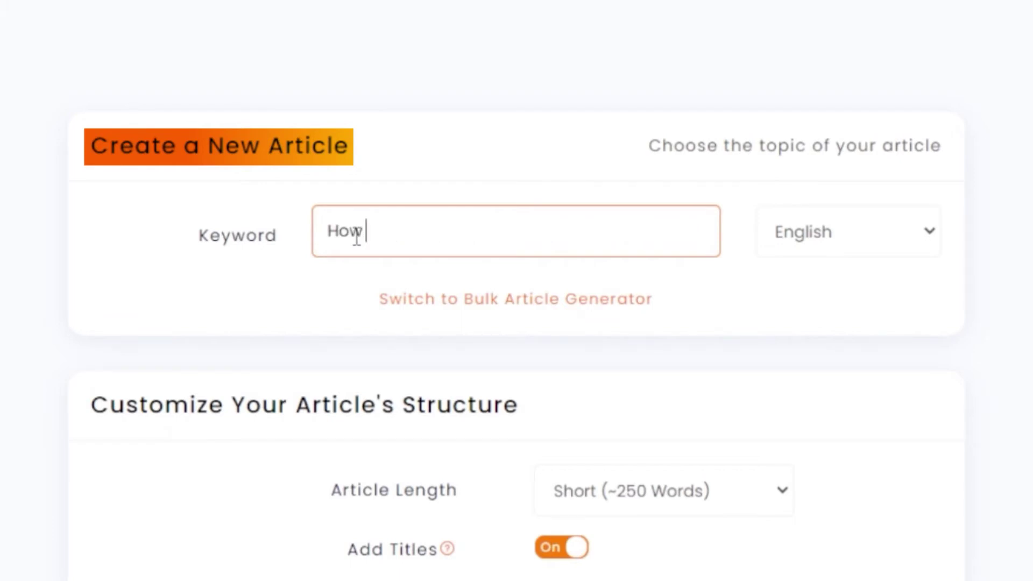
type(" To lose weight in ")
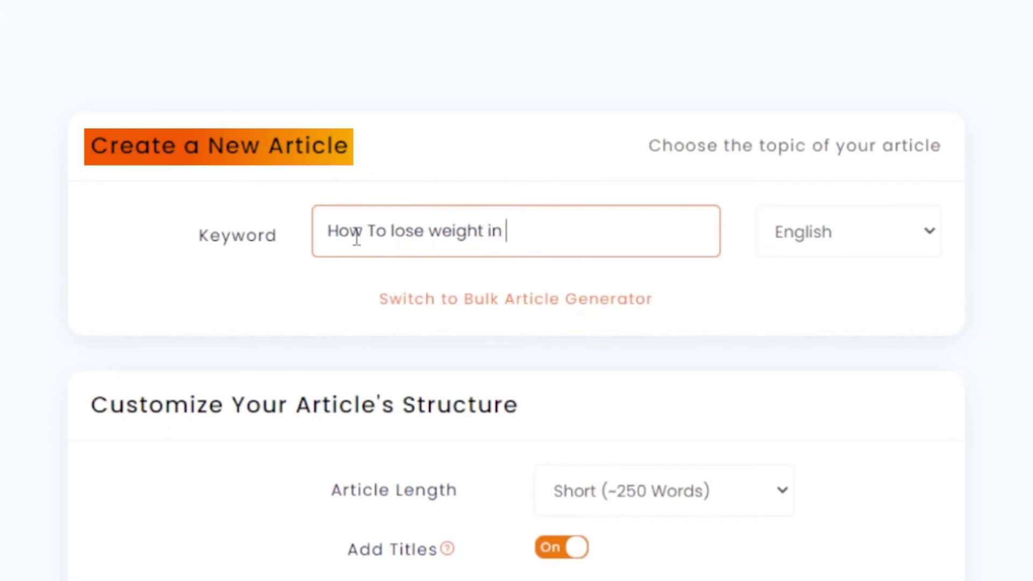
type("5 steps")
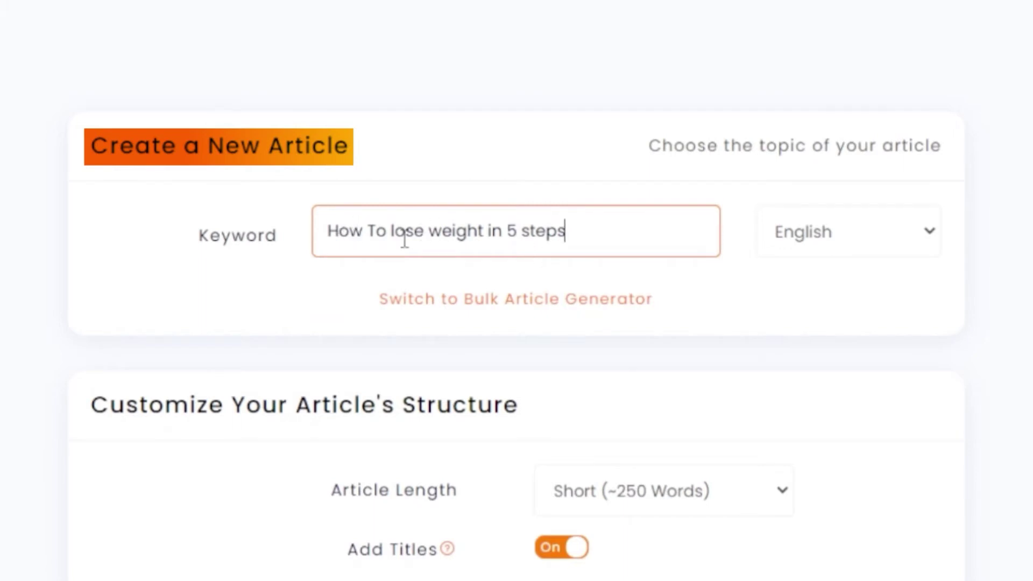
left_click(328, 233)
left_click_drag(329, 232, 581, 240)
left_click(604, 231)
left_click(795, 257)
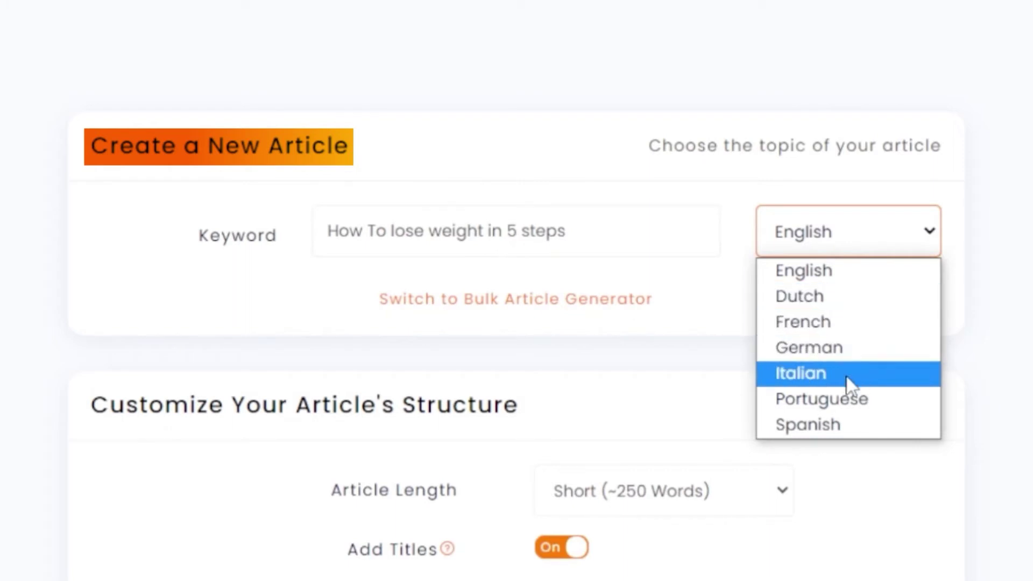
Choose English from the language list for the new article.
left_click(812, 272)
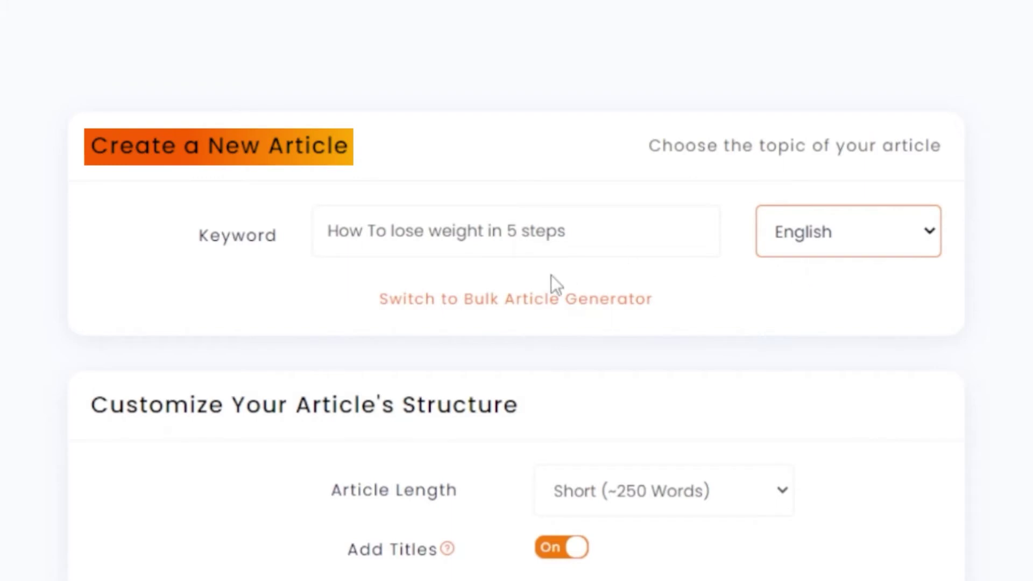
Open the Bulk Article Generator and highlight its 10-word sub-keyword limit.
left_click(498, 313)
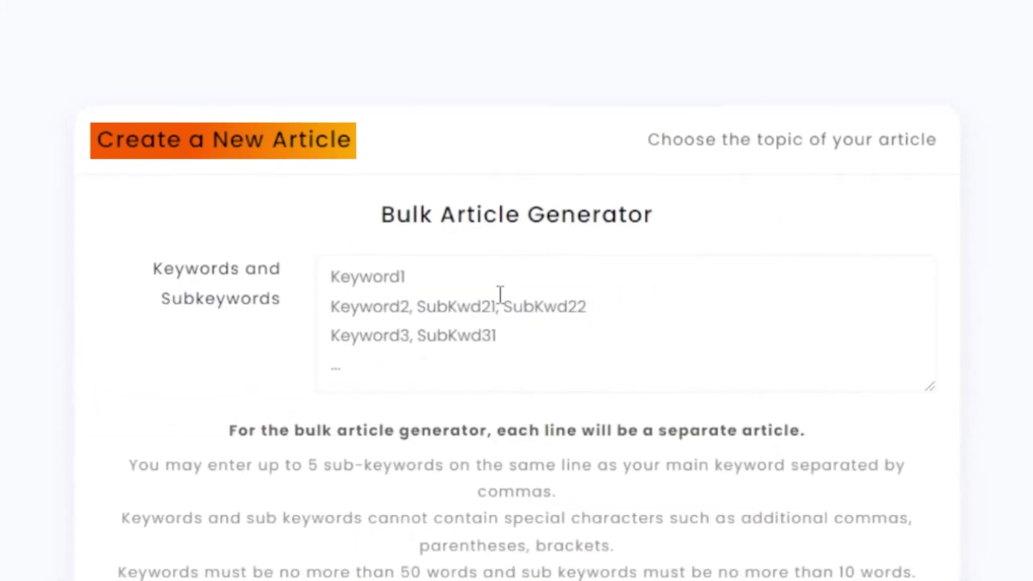
left_click(331, 283)
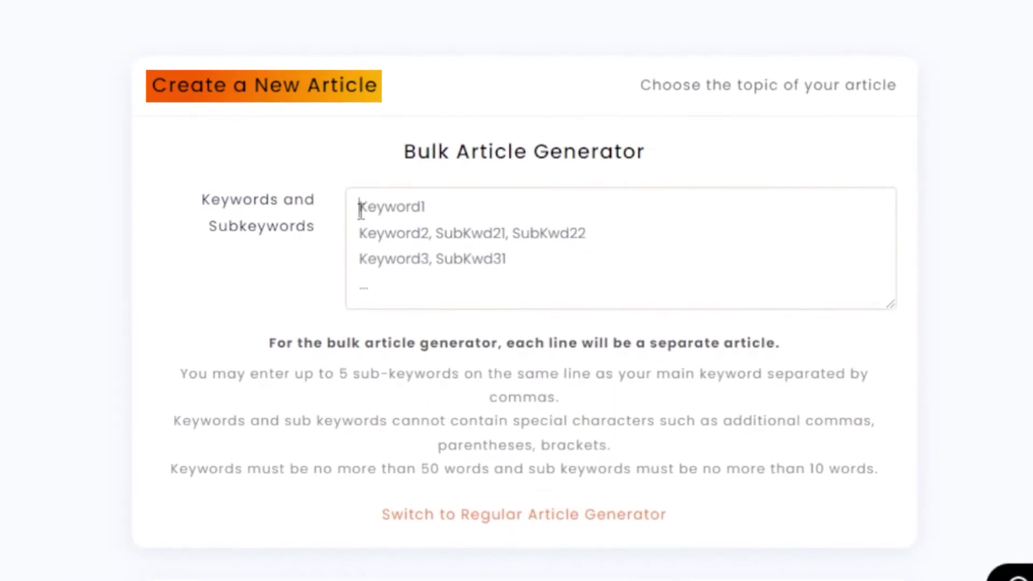
left_click(360, 211)
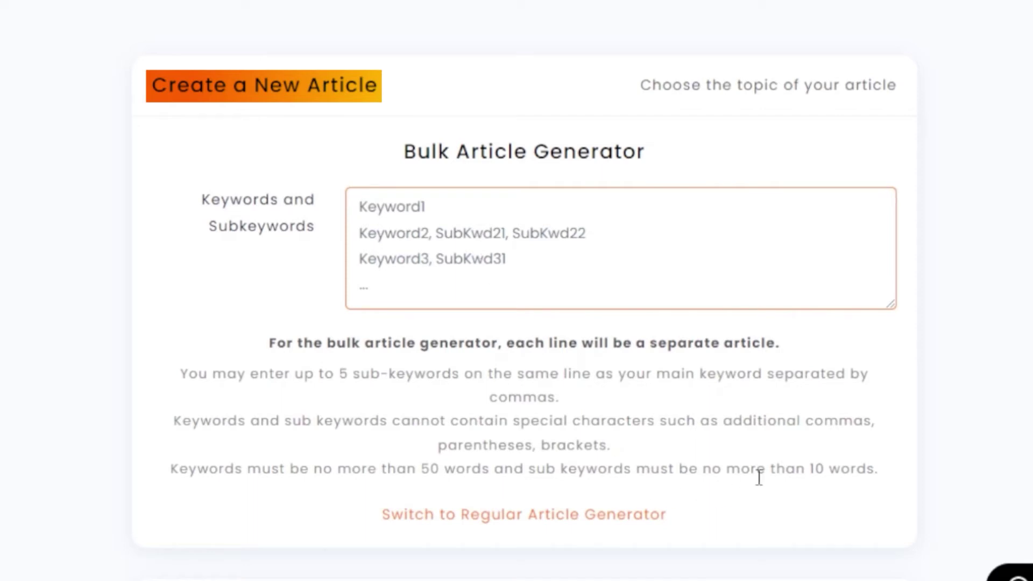
left_click_drag(810, 469, 865, 469)
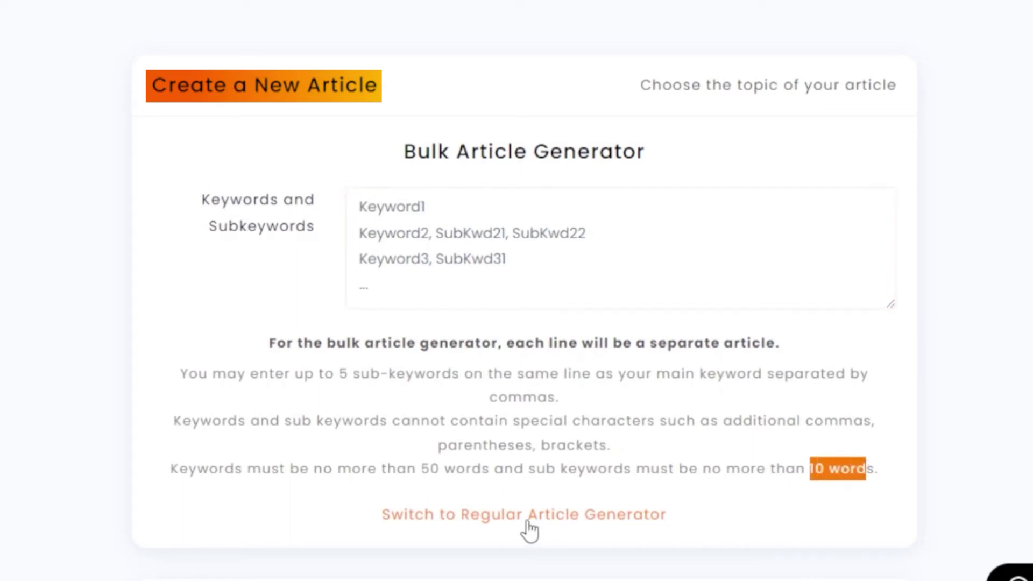
Go back to the Regular Article Generator, keyword intact, and scroll to the article structure settings.
left_click(510, 517)
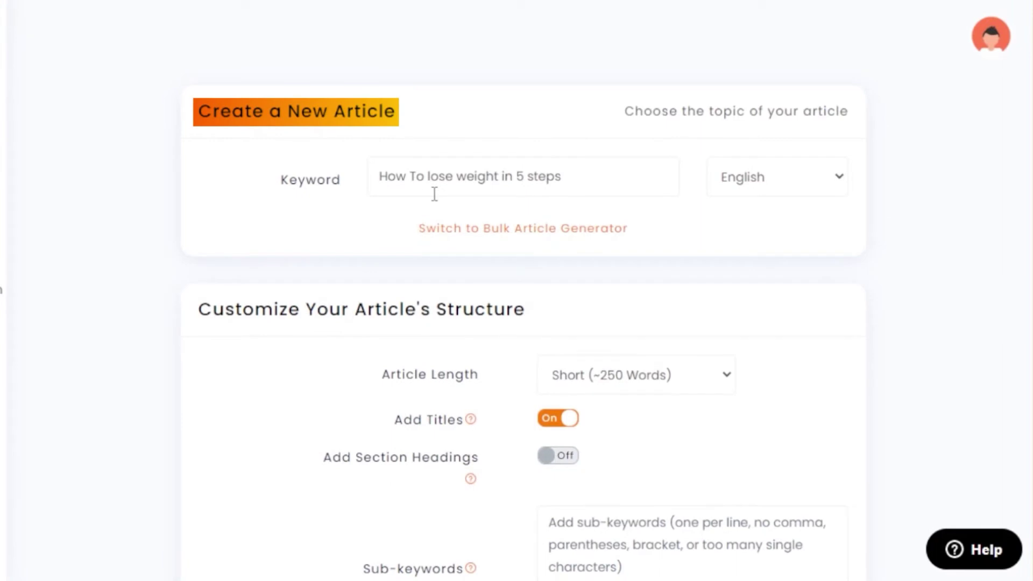
left_click_drag(378, 176, 613, 186)
left_click(613, 186)
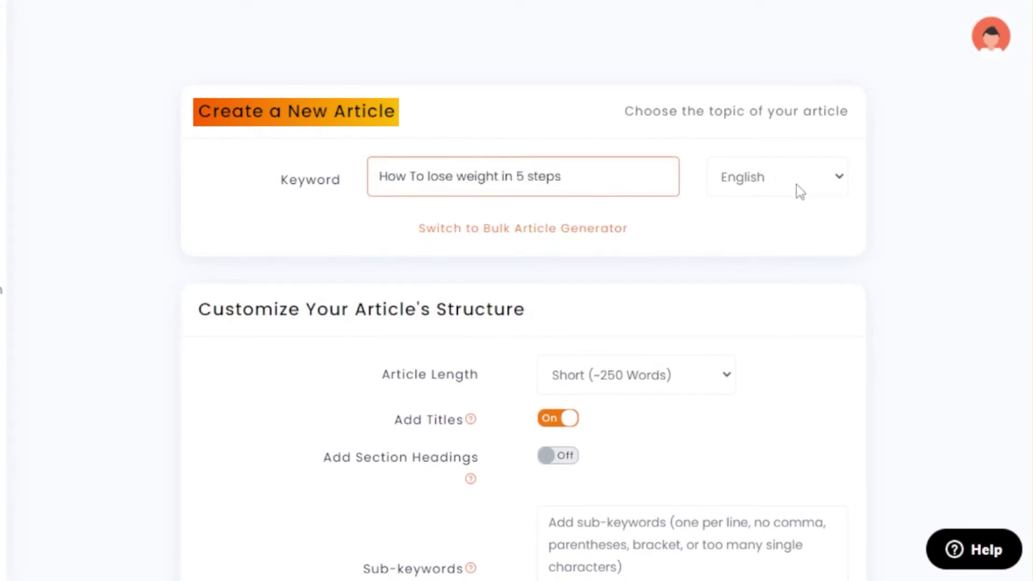
scroll(1021, 143, "down", 4)
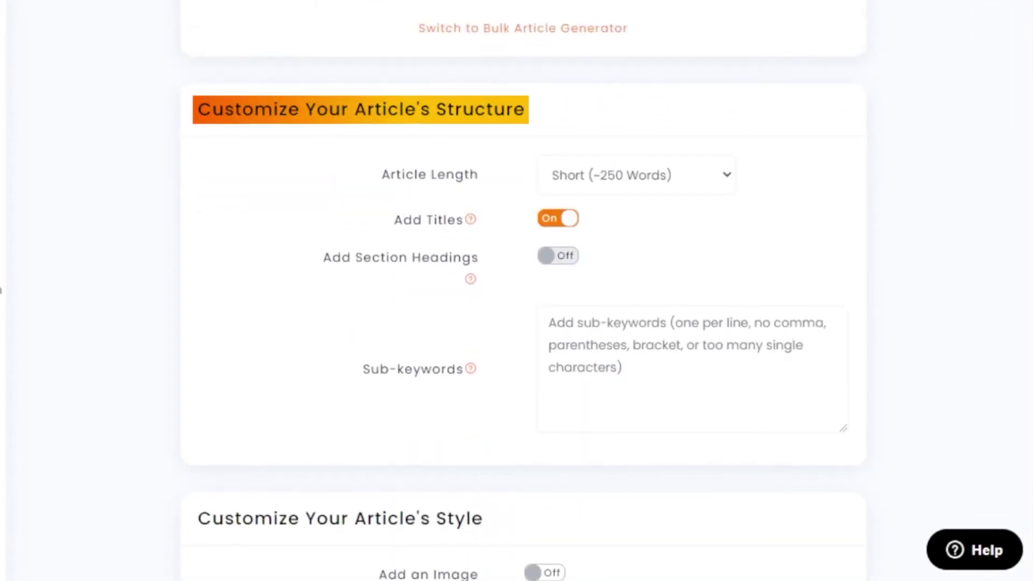
left_click(644, 171)
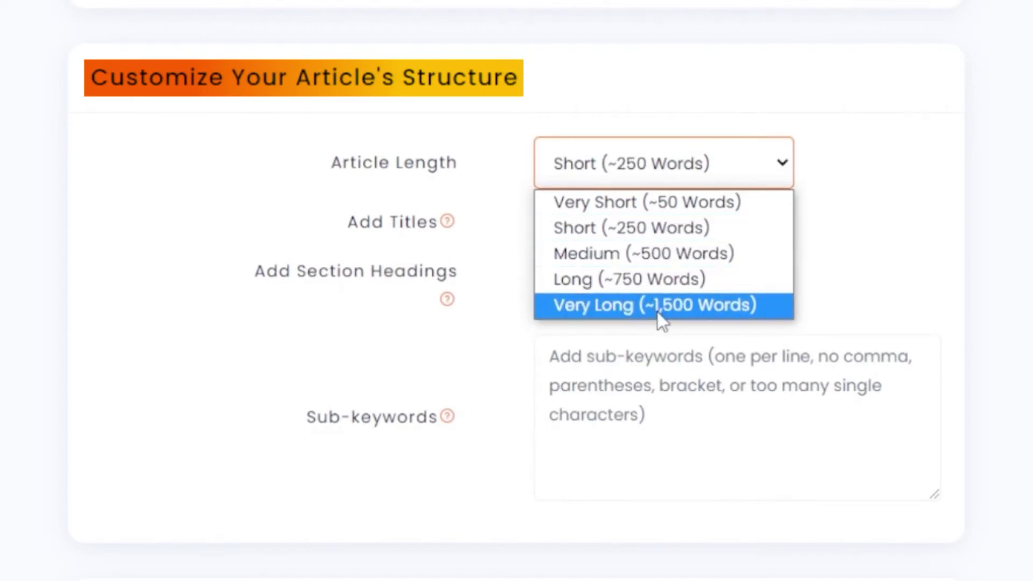
Set Article Length to Very Long (~1,500 Words), keeping Auto-generate Section Headings on.
left_click(697, 311)
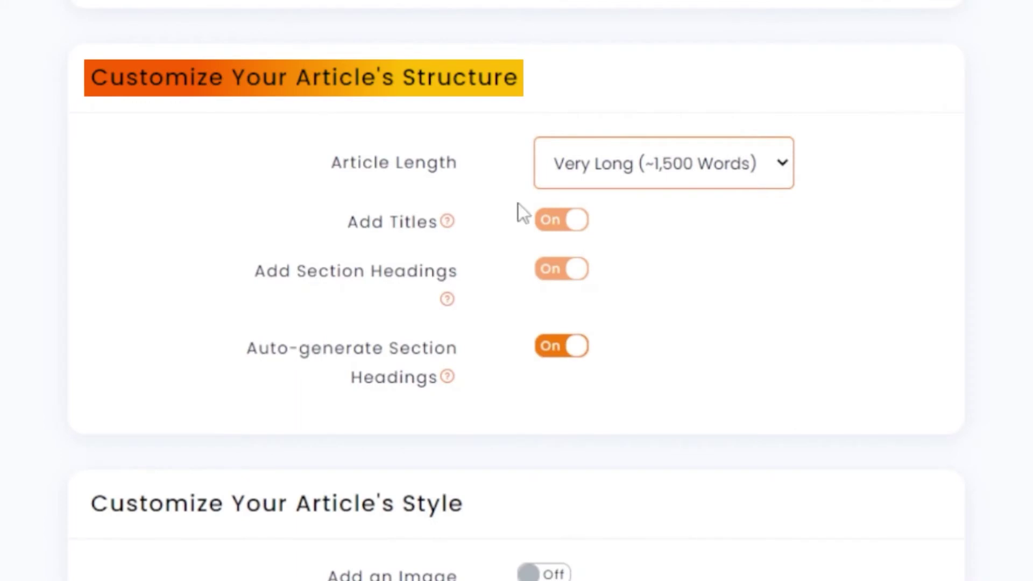
mouse_move(408, 230)
mouse_move(275, 285)
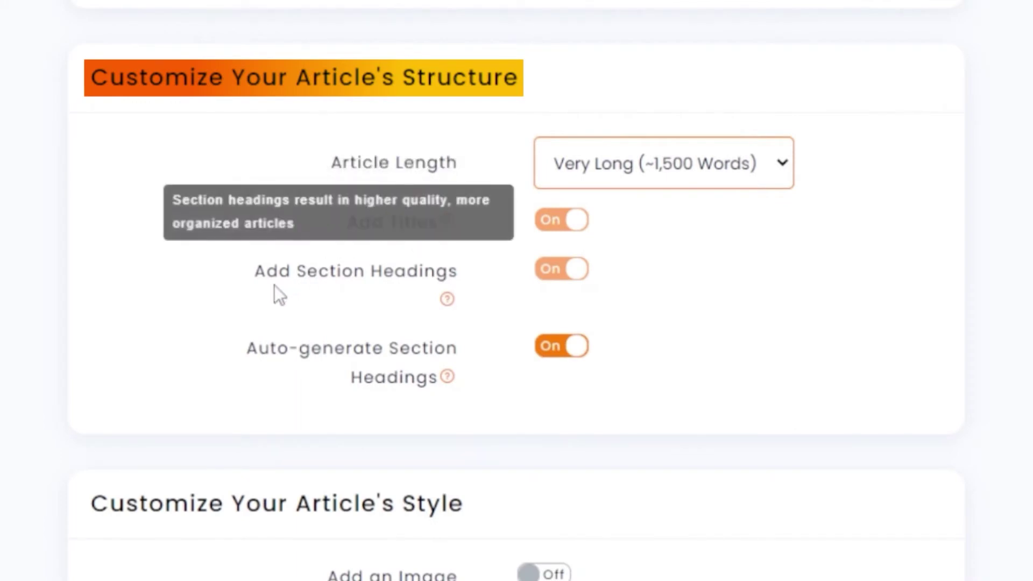
mouse_move(337, 365)
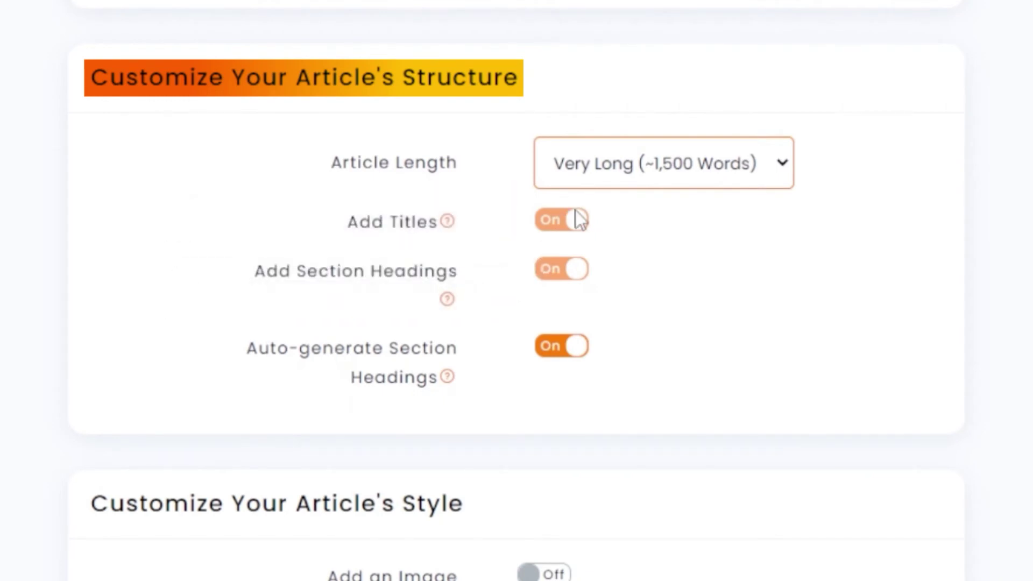
left_click(578, 346)
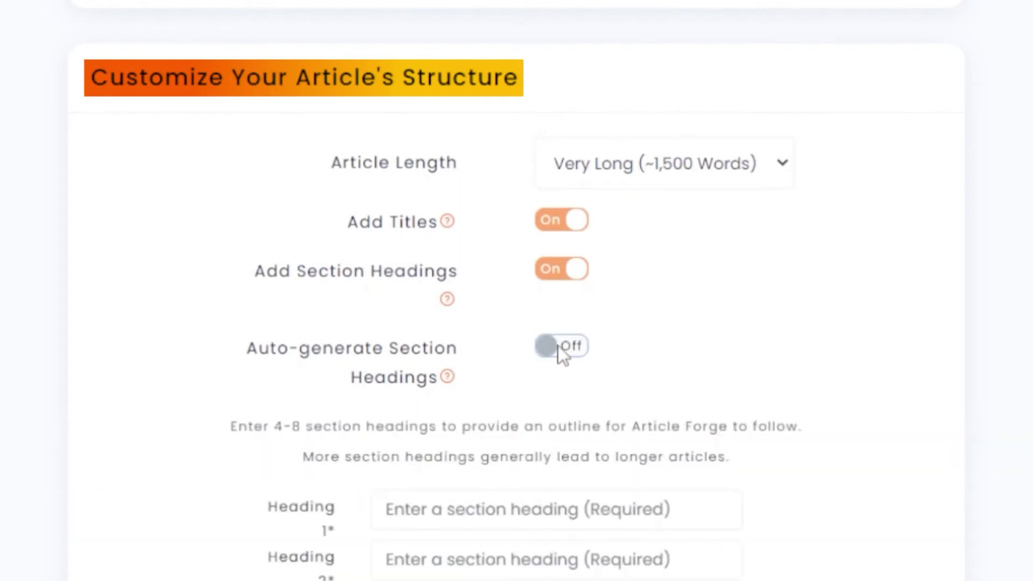
left_click(558, 346)
Try Medium (~500 Words) and toggling titles, then settle on Very Long with titles and headings on.
left_click(662, 171)
left_click(634, 251)
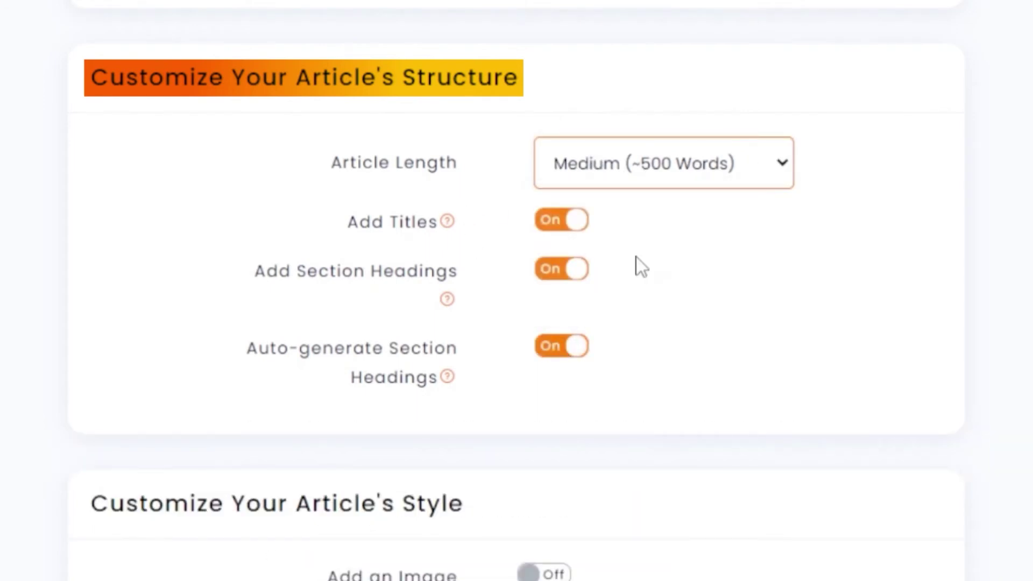
left_click(565, 228)
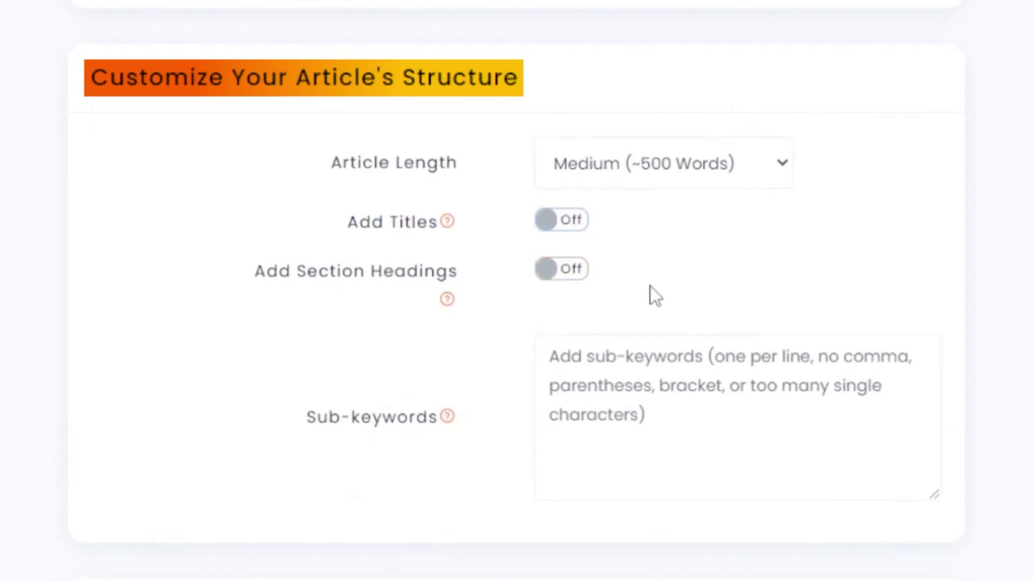
left_click(560, 269)
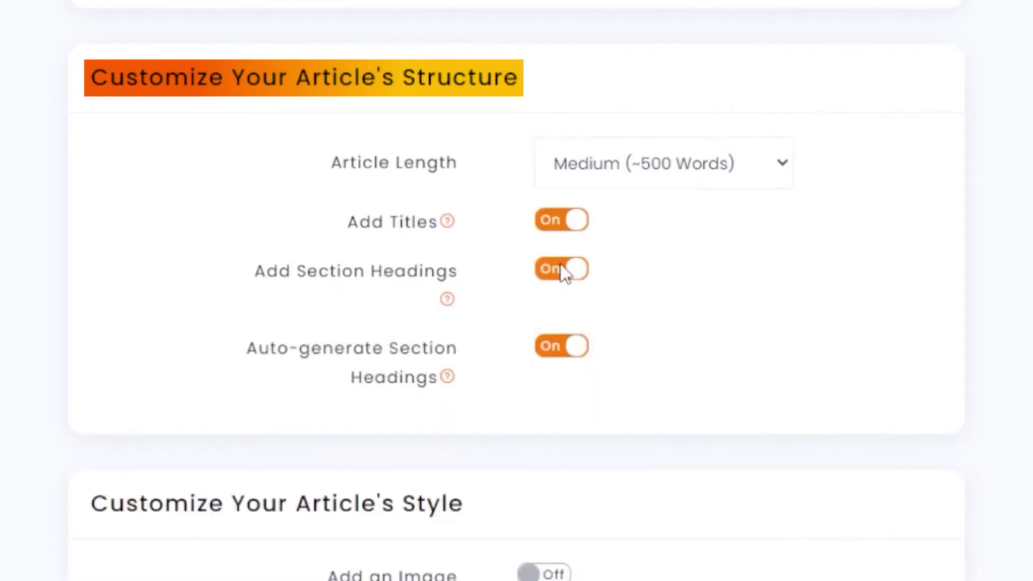
left_click(719, 165)
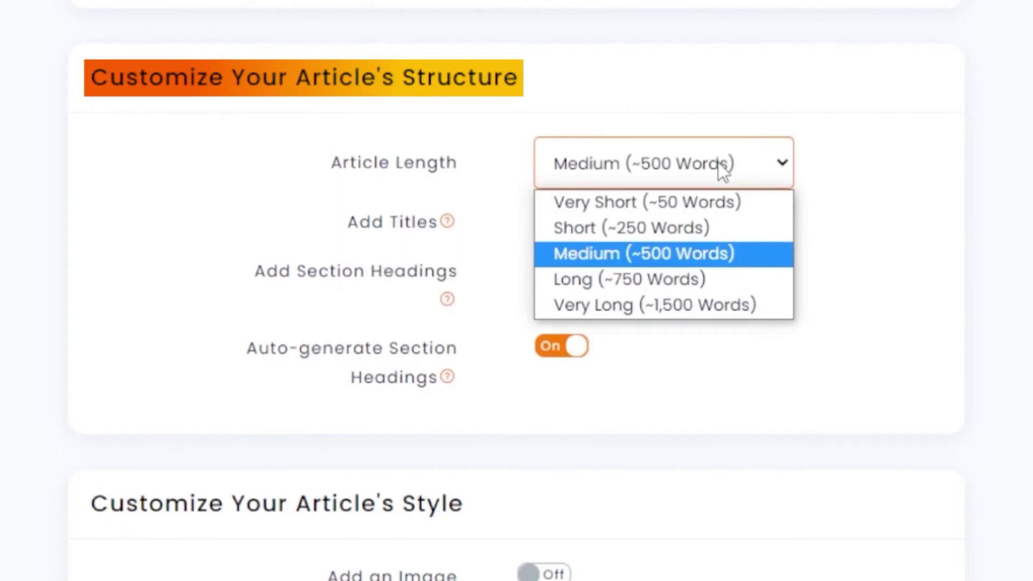
left_click(685, 304)
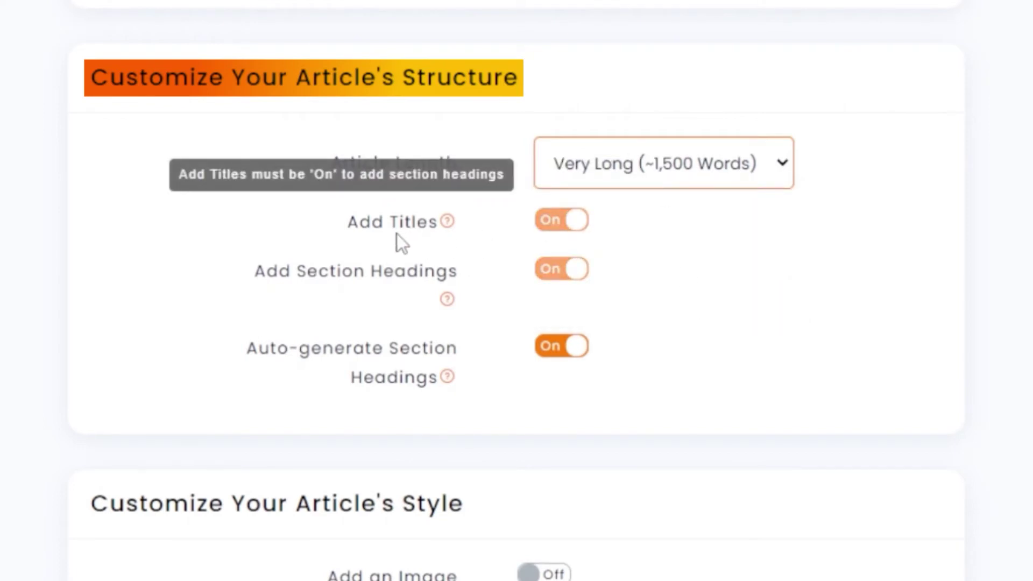
mouse_move(441, 271)
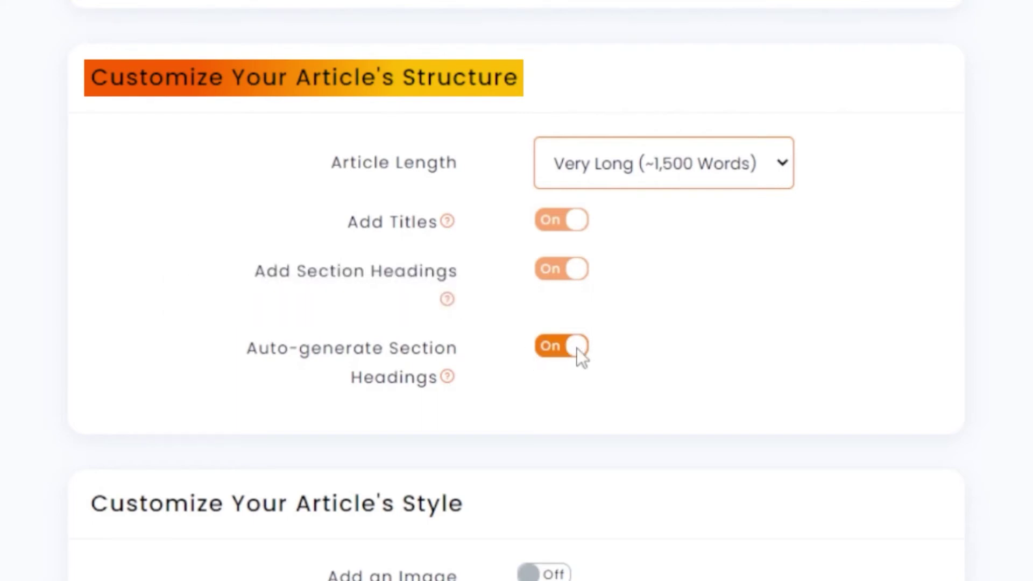
mouse_move(457, 348)
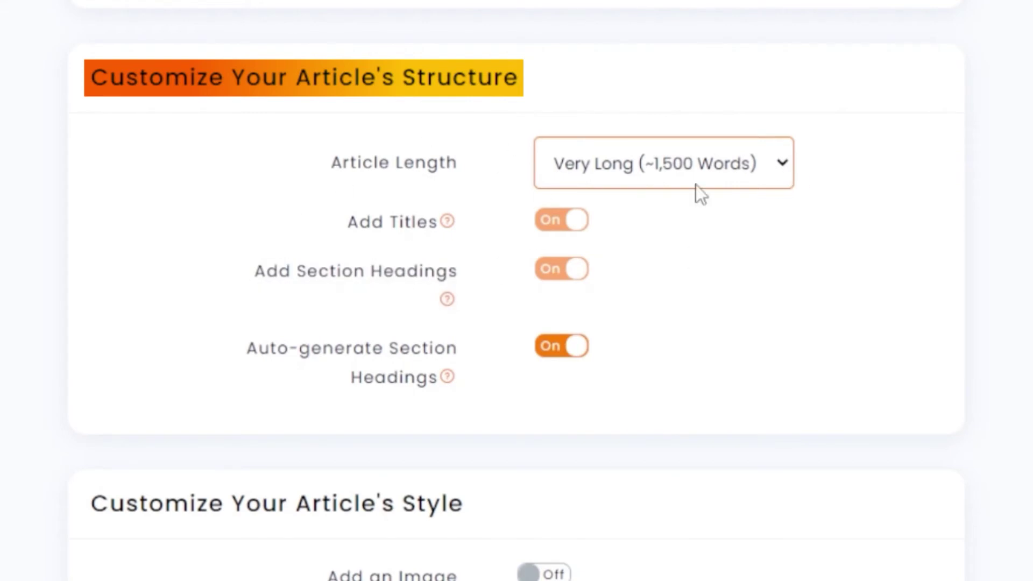
Turn on image and video for the article style.
mouse_move(480, 283)
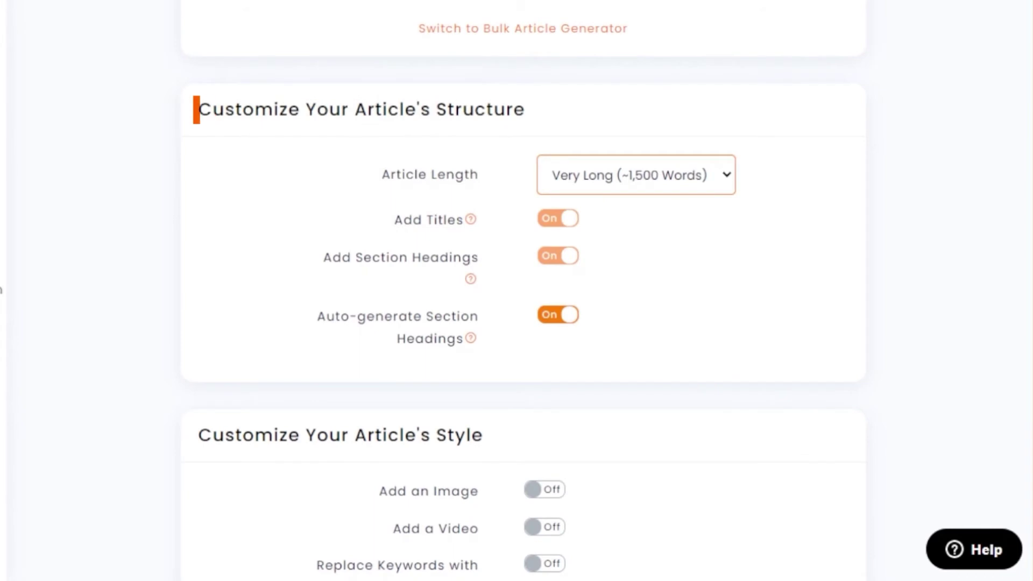
scroll(523, 291, "down", 3)
scroll(523, 290, "down", 3)
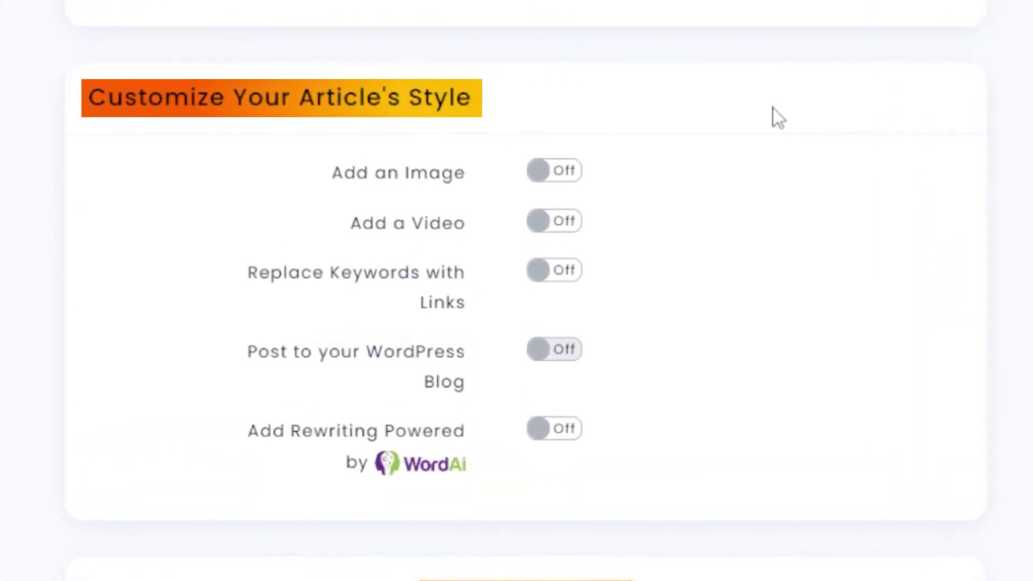
left_click(569, 172)
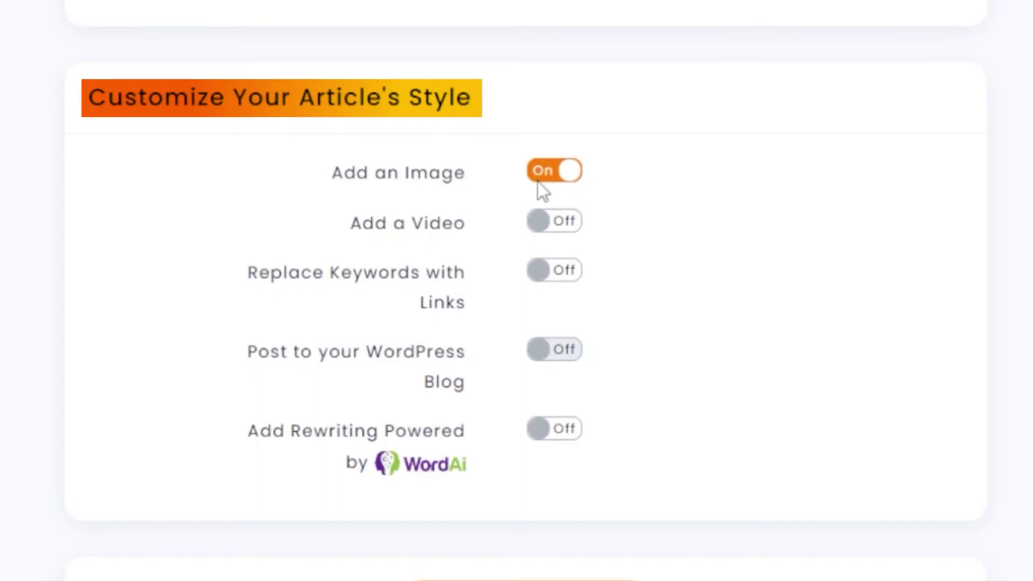
left_click(563, 222)
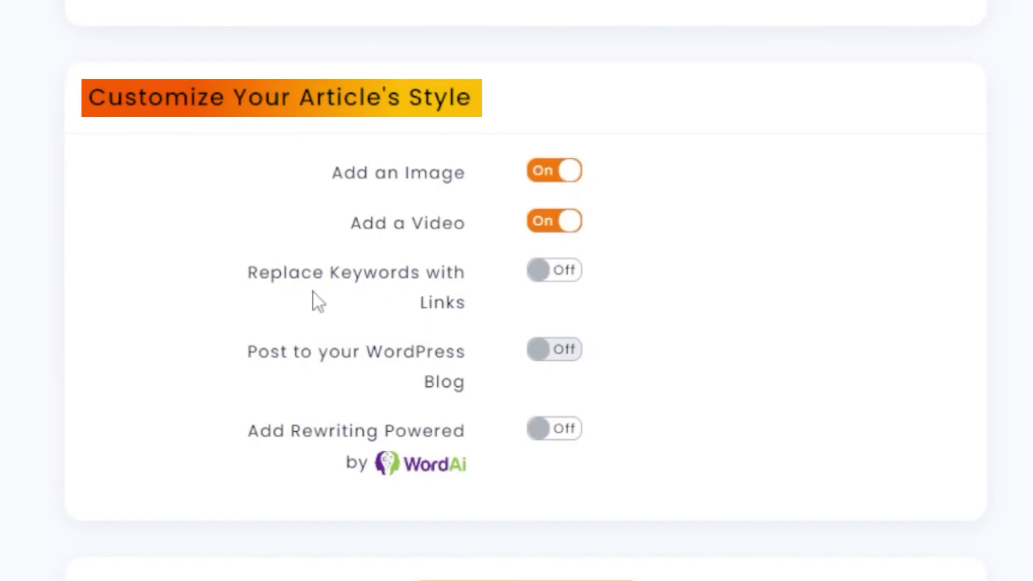
Try the keyword links and WordAi rewriting options, leaving WordAi rewriting off.
left_click(557, 269)
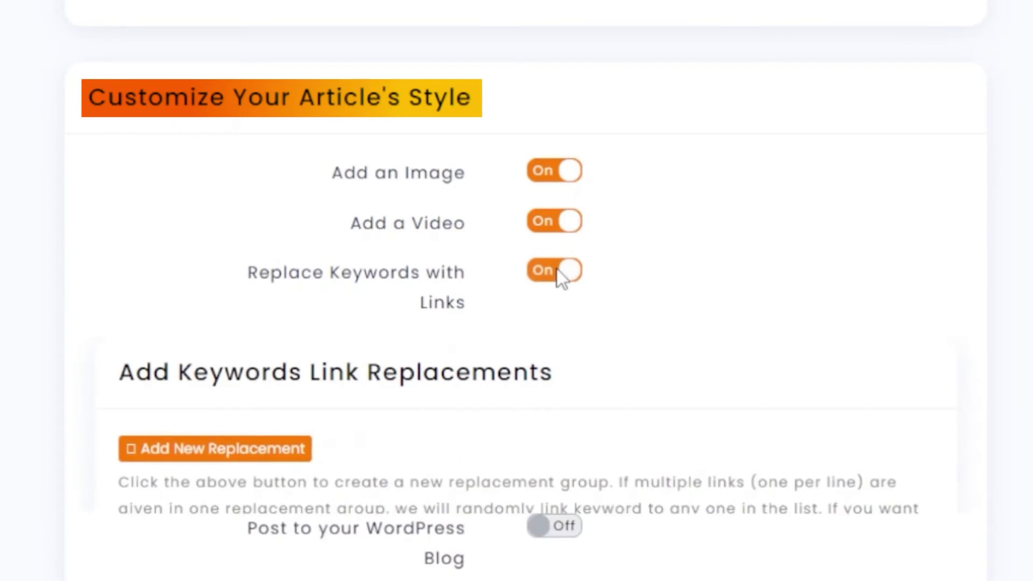
scroll(274, 364, "down", 2)
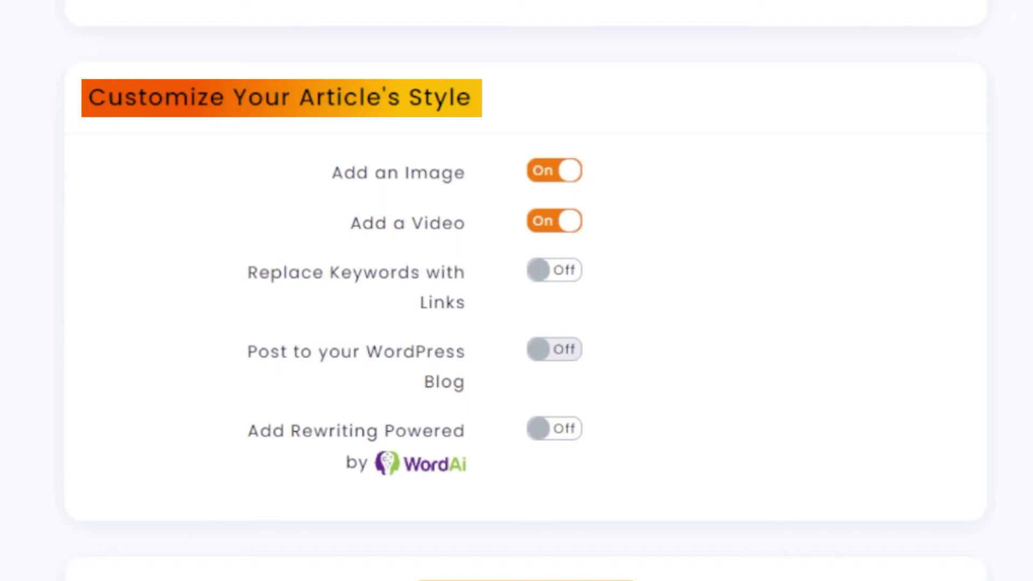
left_click(557, 431)
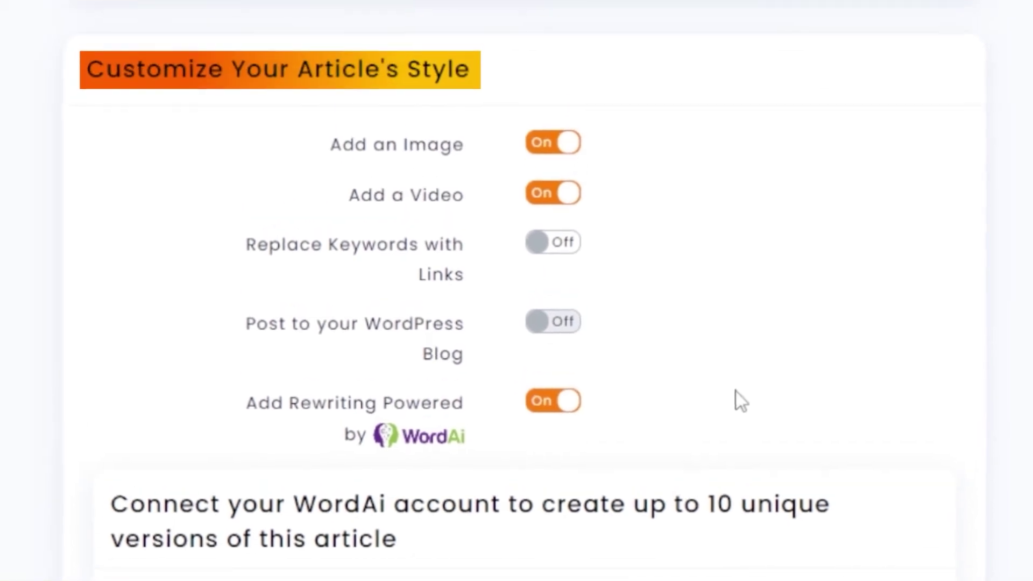
left_click(554, 428)
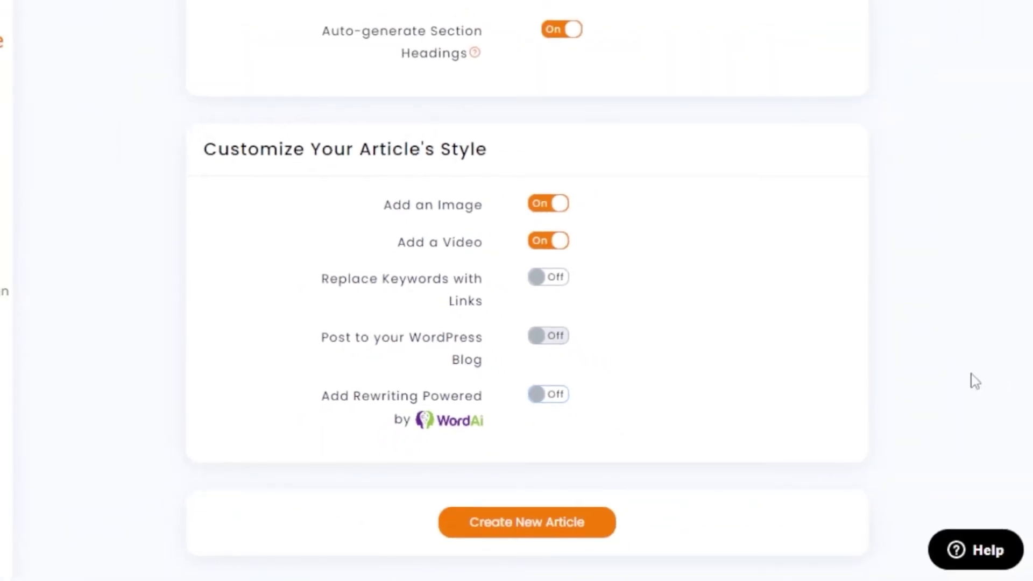
Start generating the 'How To lose weight in 5 steps' article.
scroll(975, 381, "up", 9)
scroll(975, 381, "down", 5)
scroll(527, 291, "down", 3)
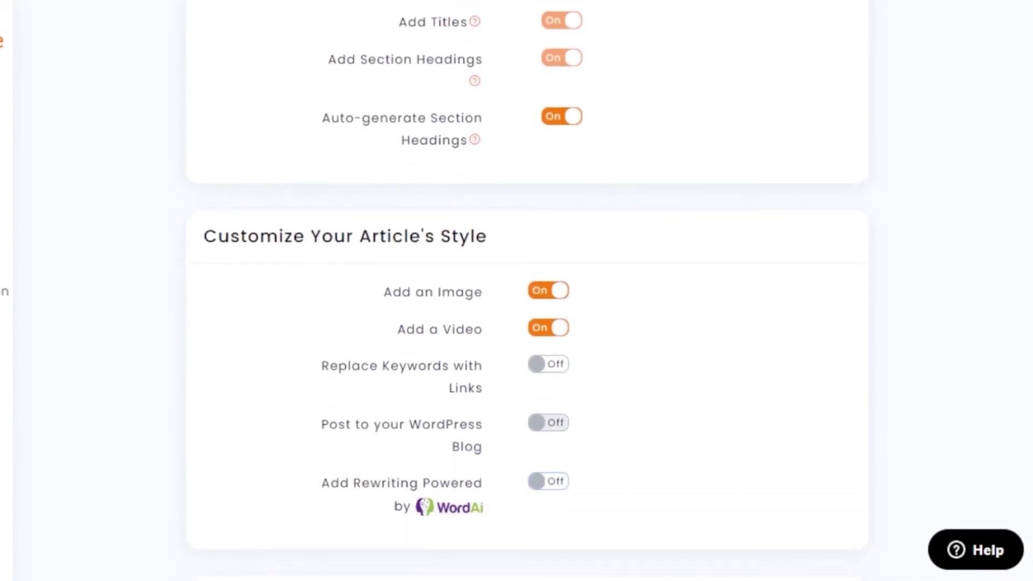
scroll(595, 424, "down", 3)
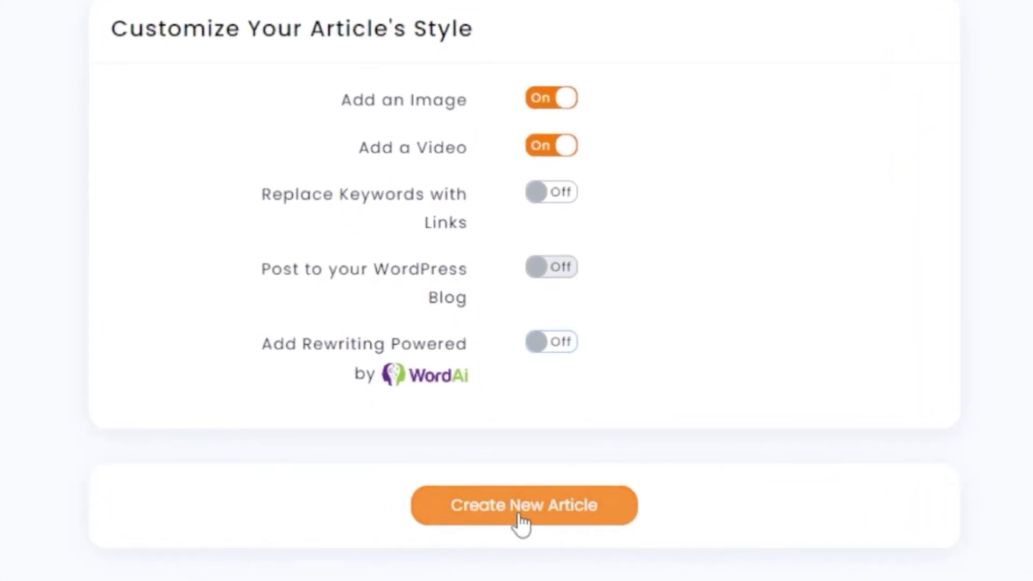
left_click(519, 516)
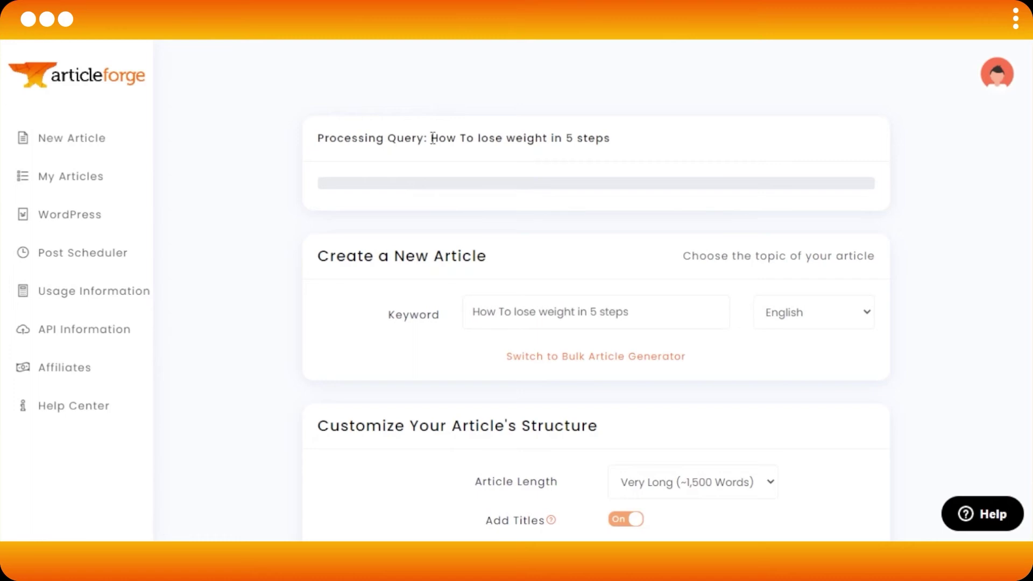
Once processing completes, bring up the finished generated article.
left_click_drag(444, 136, 649, 136)
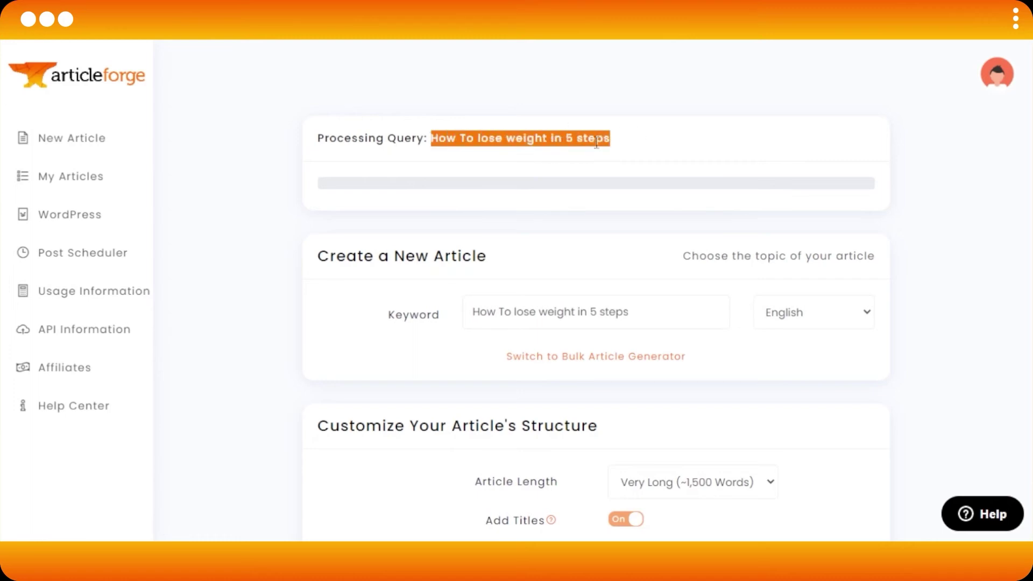
left_click(277, 234)
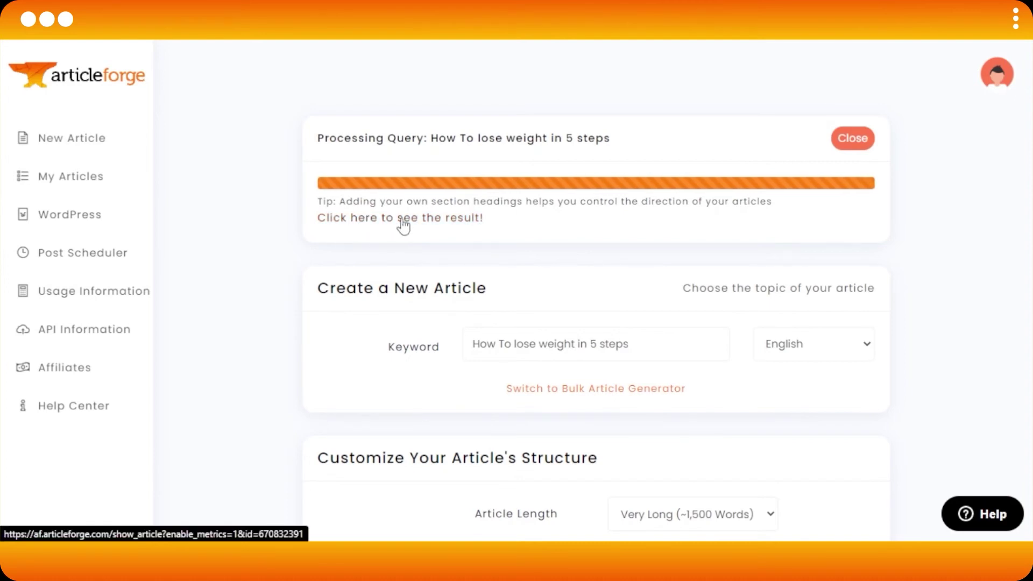
left_click(429, 219)
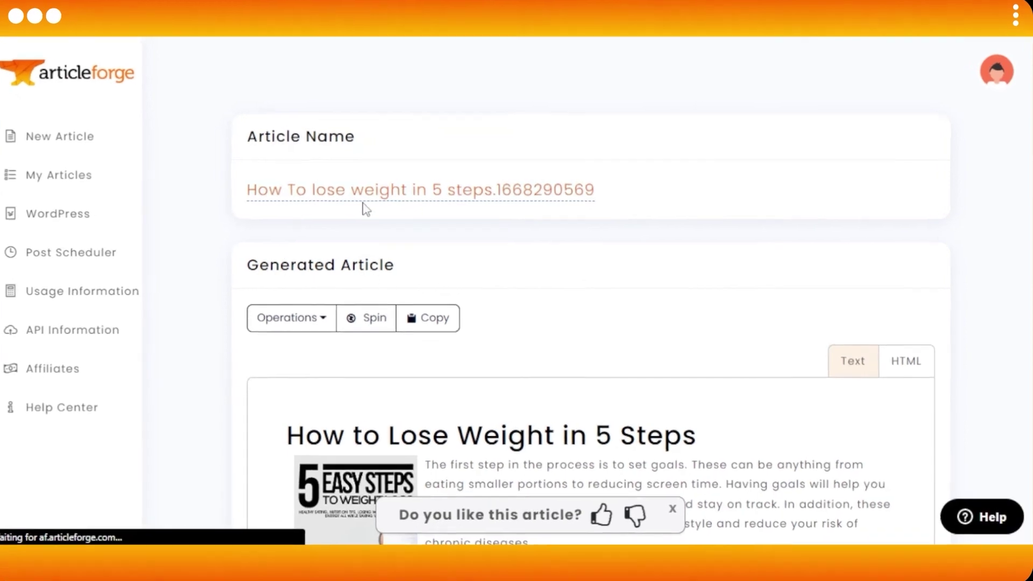
scroll(525, 291, "down", 15)
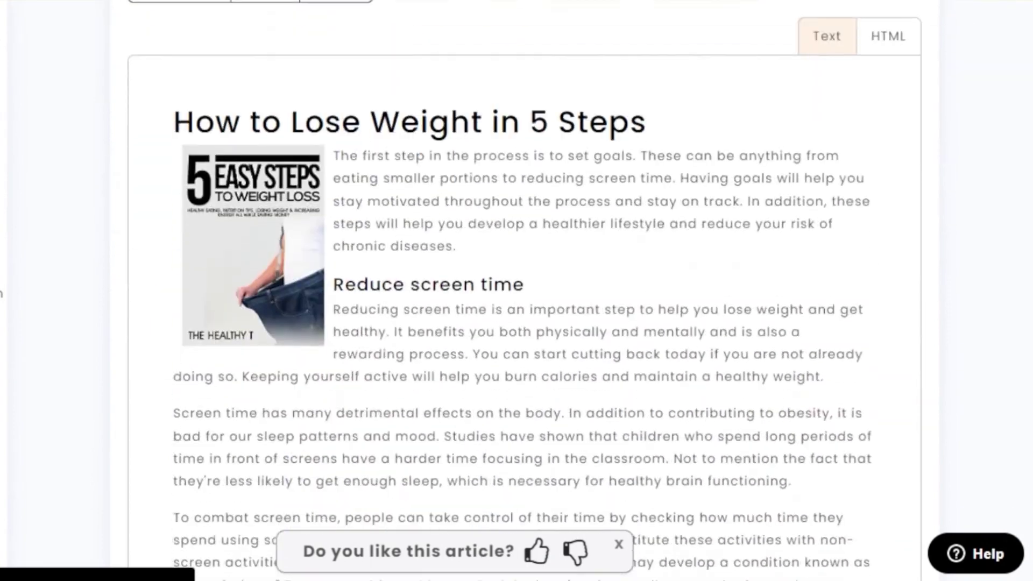
scroll(523, 290, "down", 4)
scroll(525, 290, "down", 20)
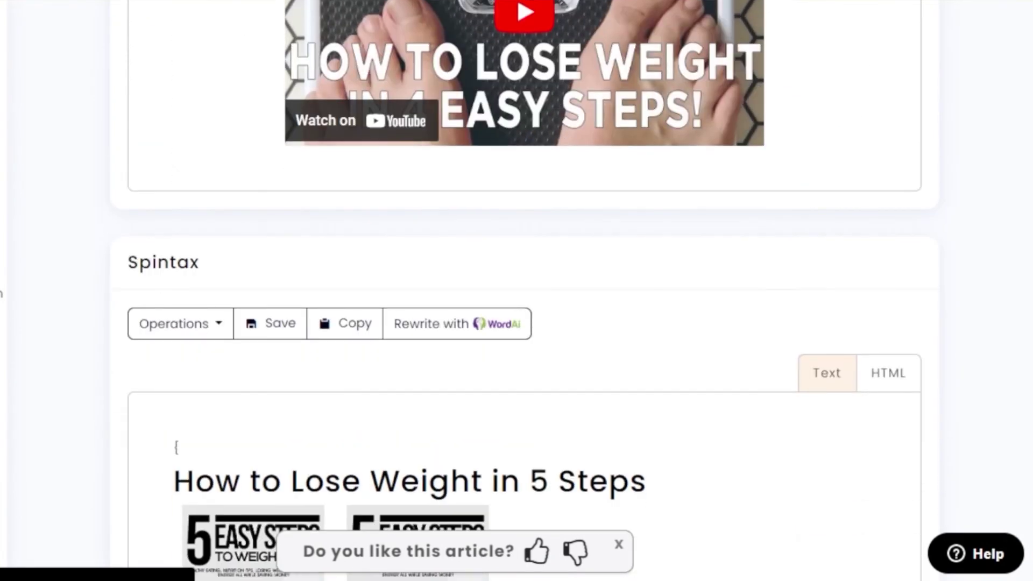
scroll(525, 290, "down", 8)
scroll(524, 290, "down", 20)
scroll(525, 291, "up", 20)
scroll(524, 291, "up", 2)
scroll(524, 290, "down", 4)
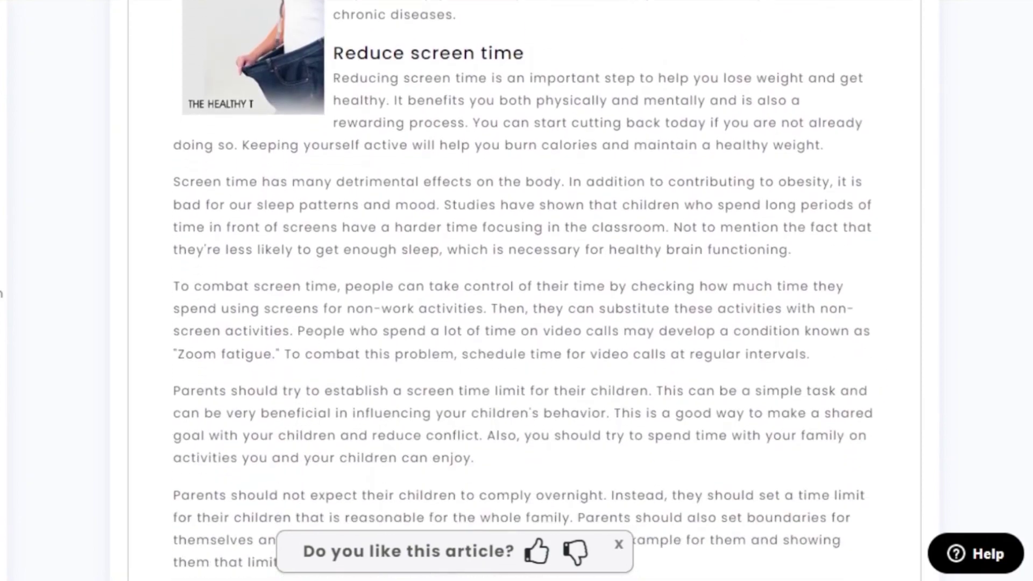
scroll(524, 290, "down", 20)
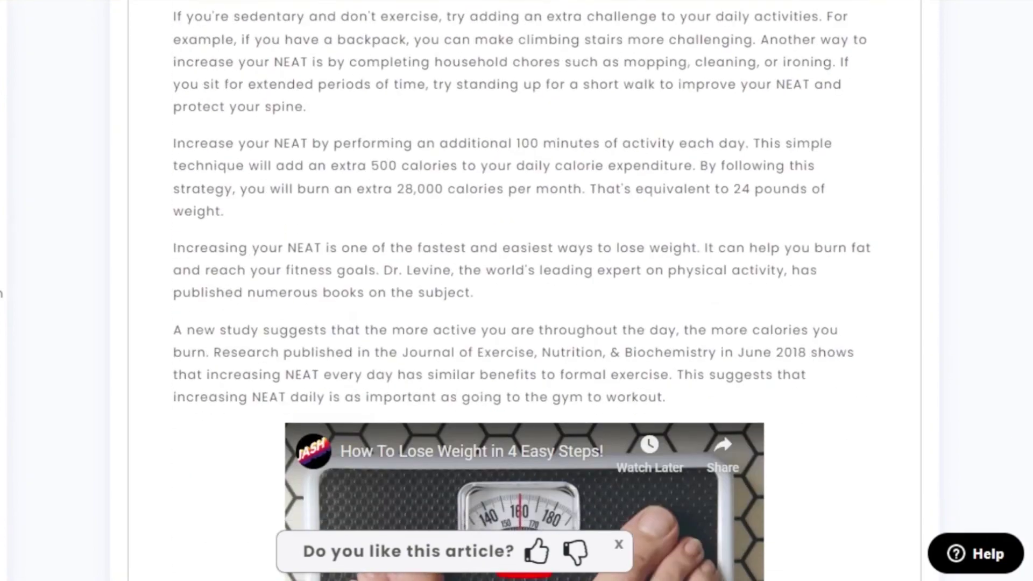
scroll(524, 291, "down", 11)
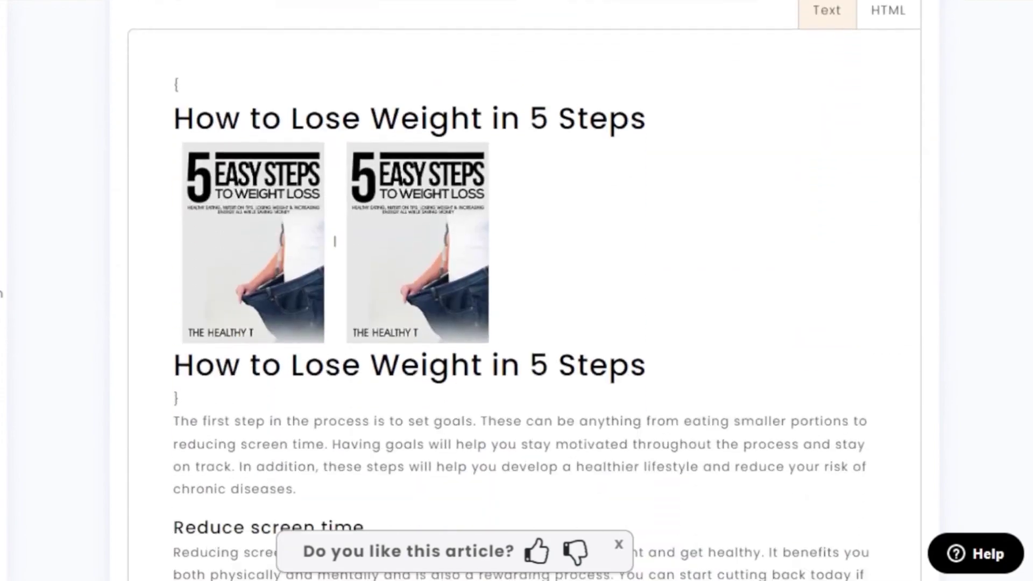
scroll(524, 291, "up", 9)
scroll(524, 290, "up", 20)
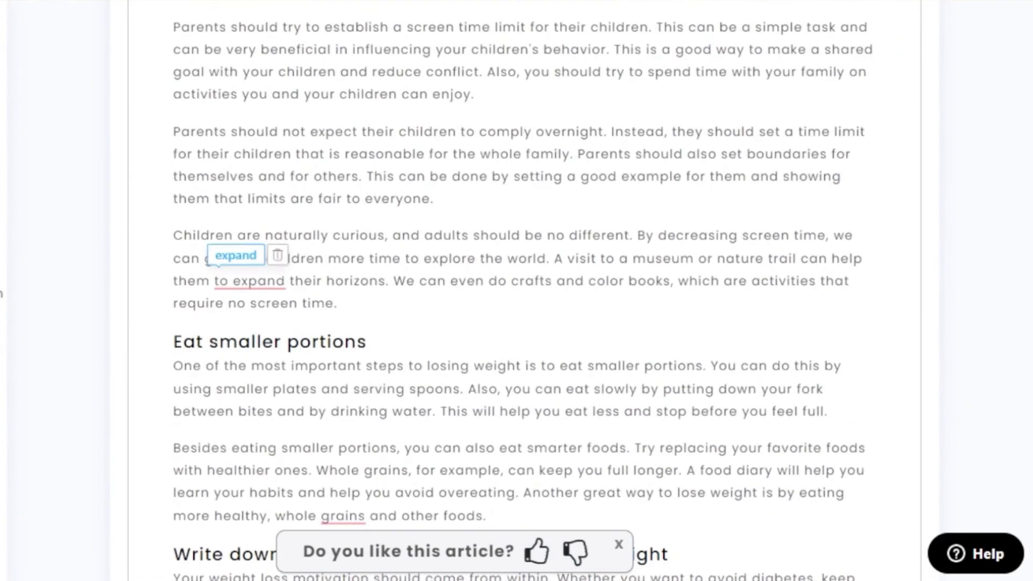
scroll(524, 291, "down", 2)
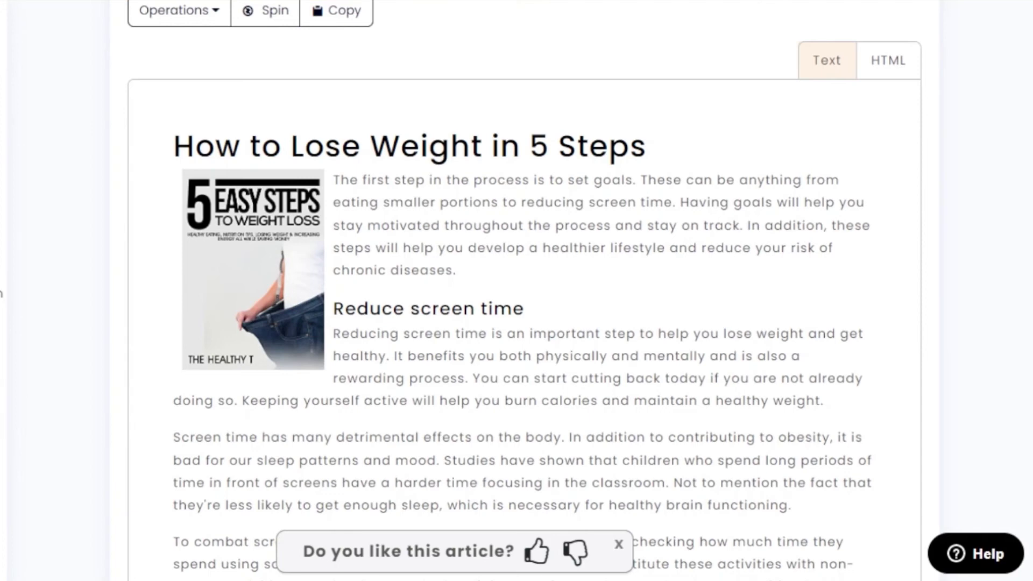
scroll(525, 290, "down", 4)
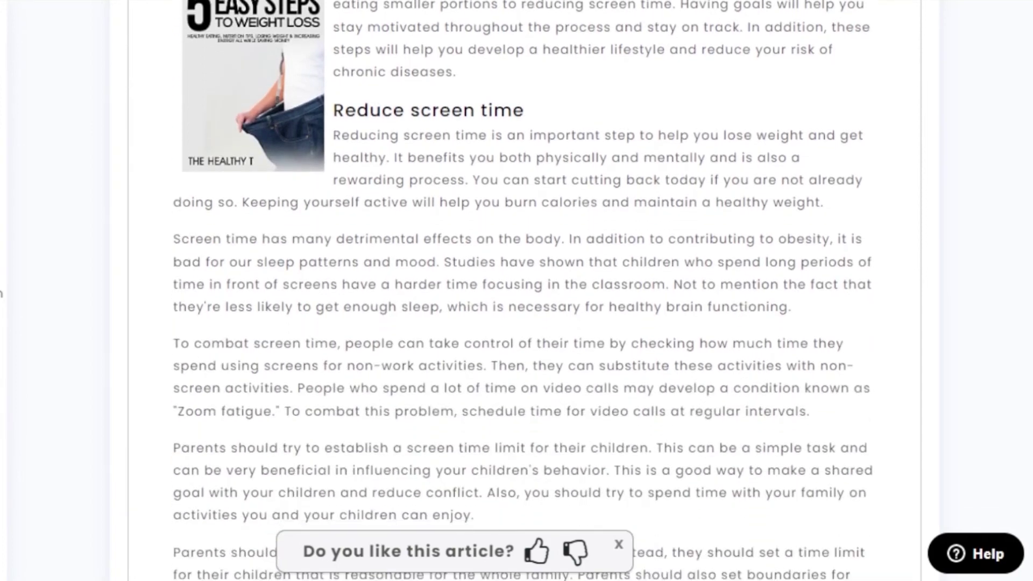
scroll(524, 290, "down", 10)
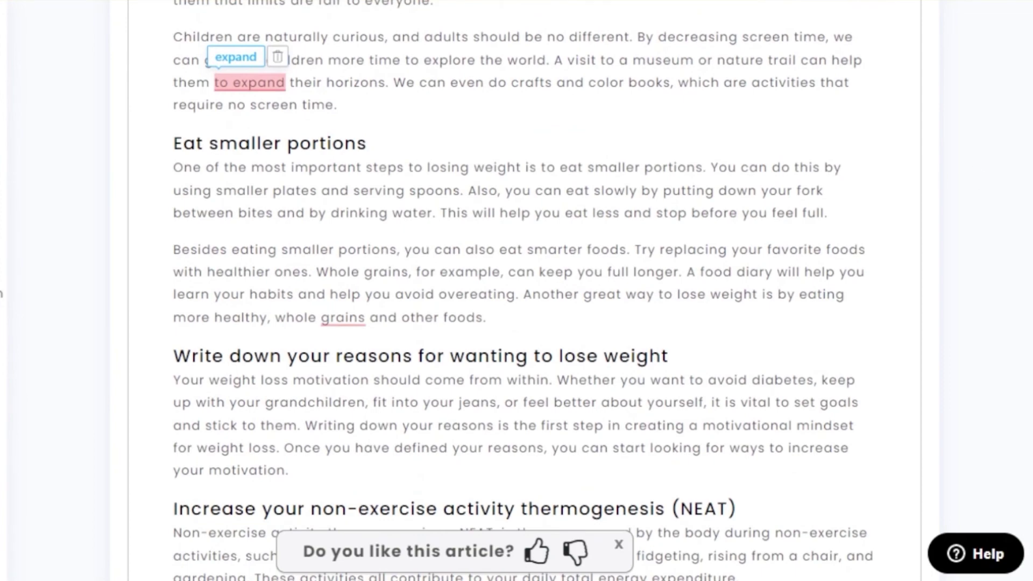
scroll(524, 291, "down", 3)
scroll(406, 96, "up", 15)
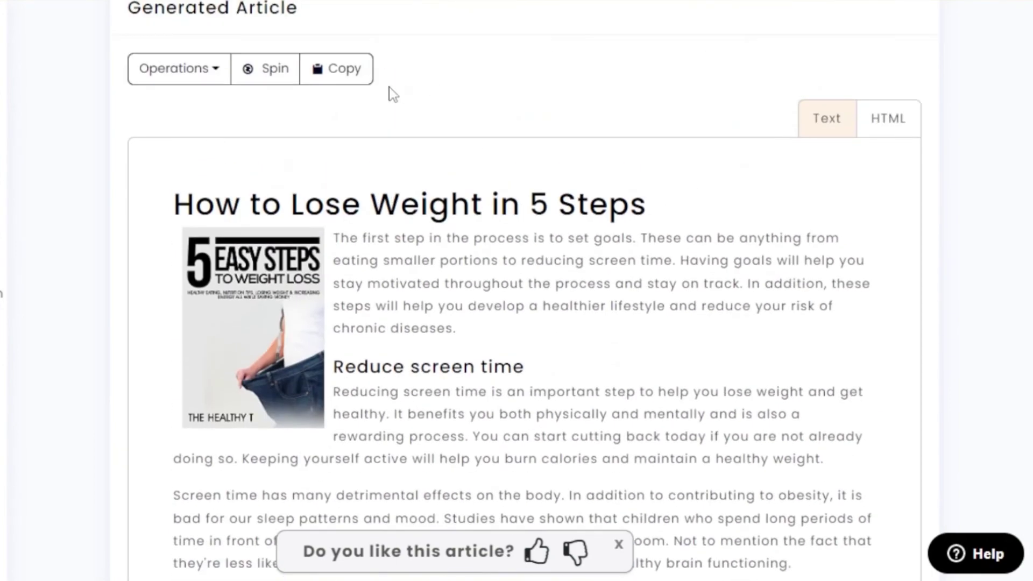
scroll(524, 290, "down", 15)
scroll(525, 291, "down", 4)
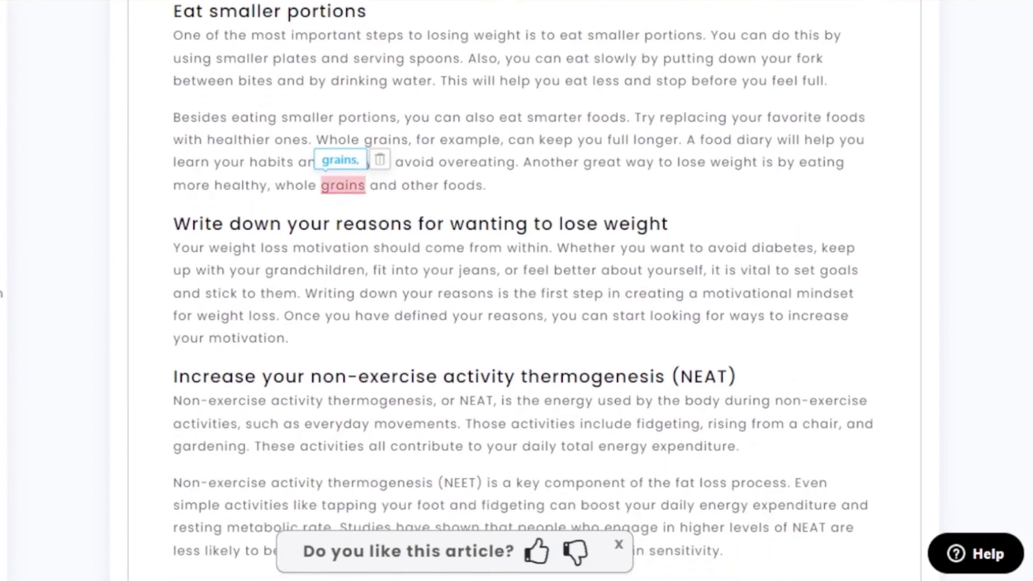
scroll(525, 290, "down", 5)
scroll(524, 290, "down", 4)
Accept the suggestions changing 'to expand' to 'expand' and adding a comma after 'grains'.
scroll(560, 135, "up", 1)
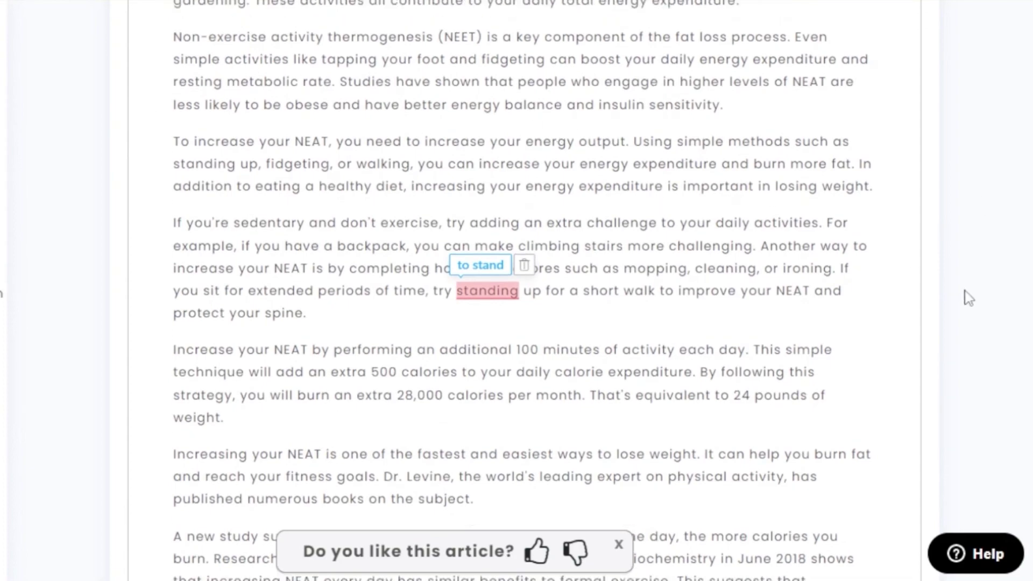
scroll(525, 290, "down", 10)
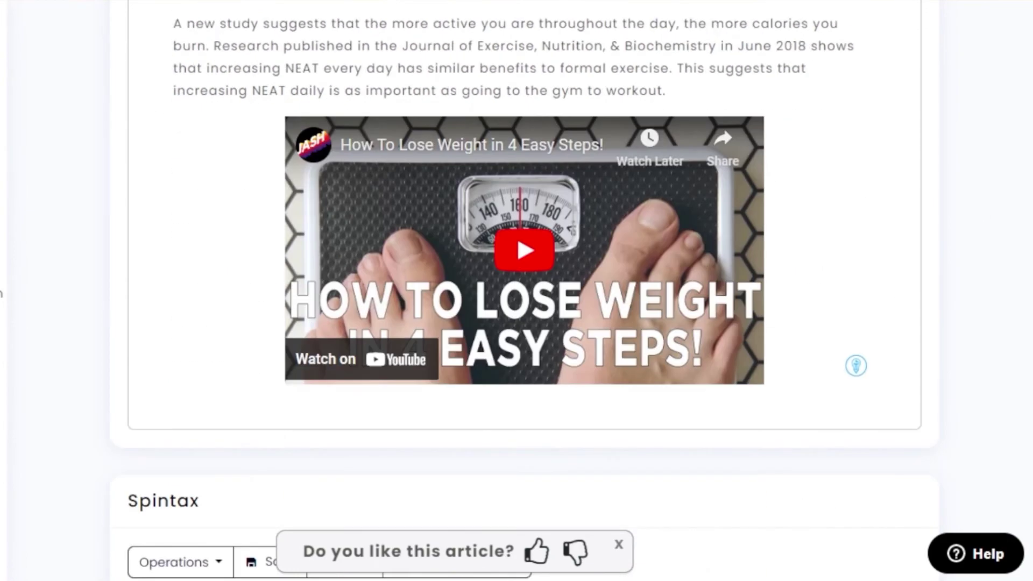
scroll(525, 290, "up", 8)
scroll(525, 291, "down", 9)
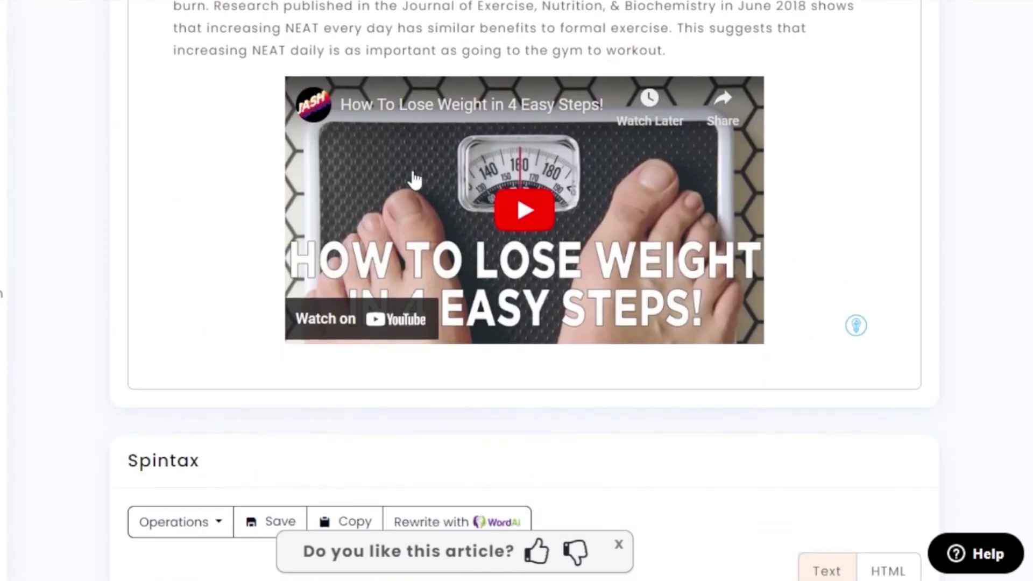
scroll(524, 291, "up", 16)
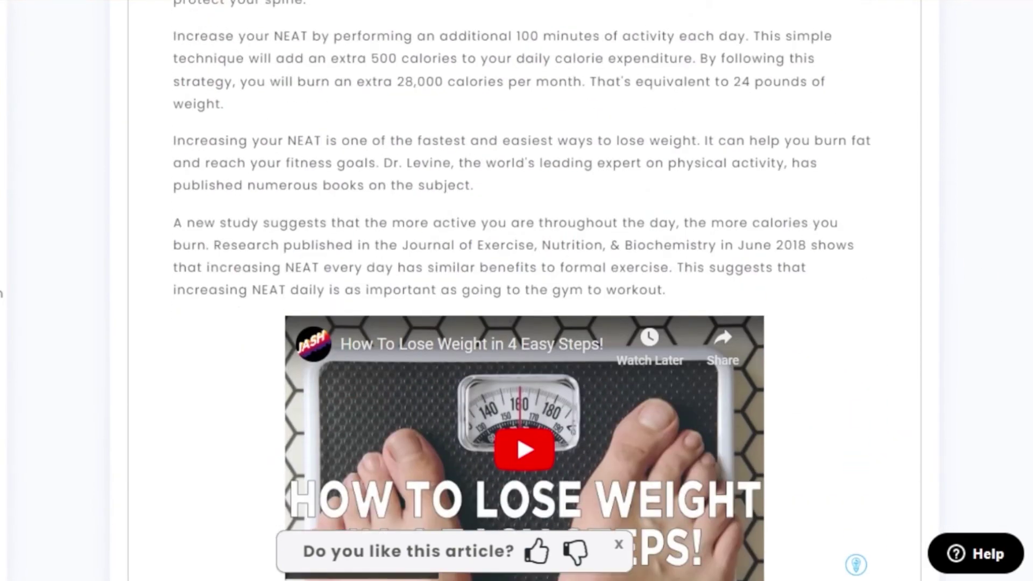
scroll(525, 290, "up", 20)
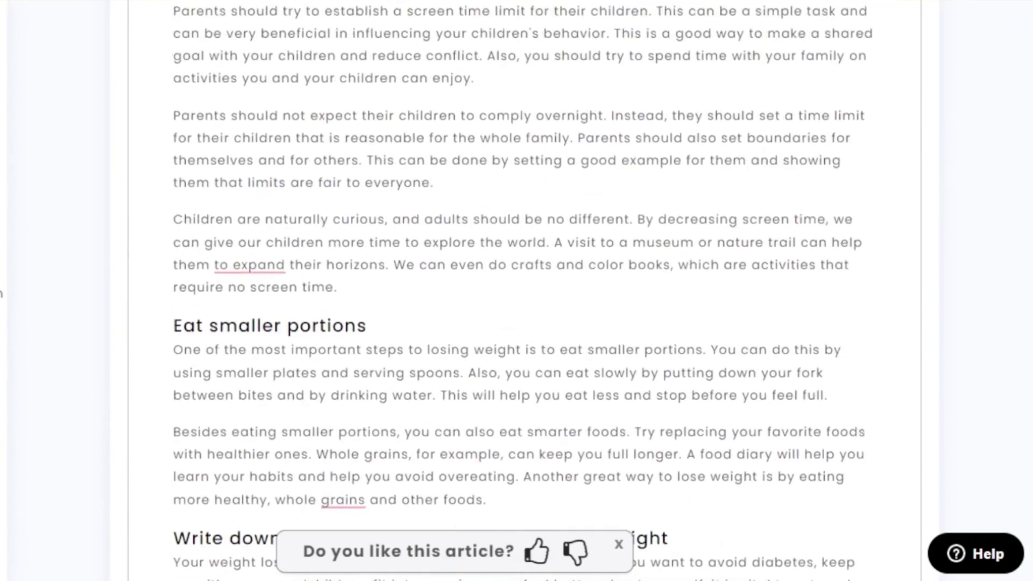
scroll(525, 291, "down", 20)
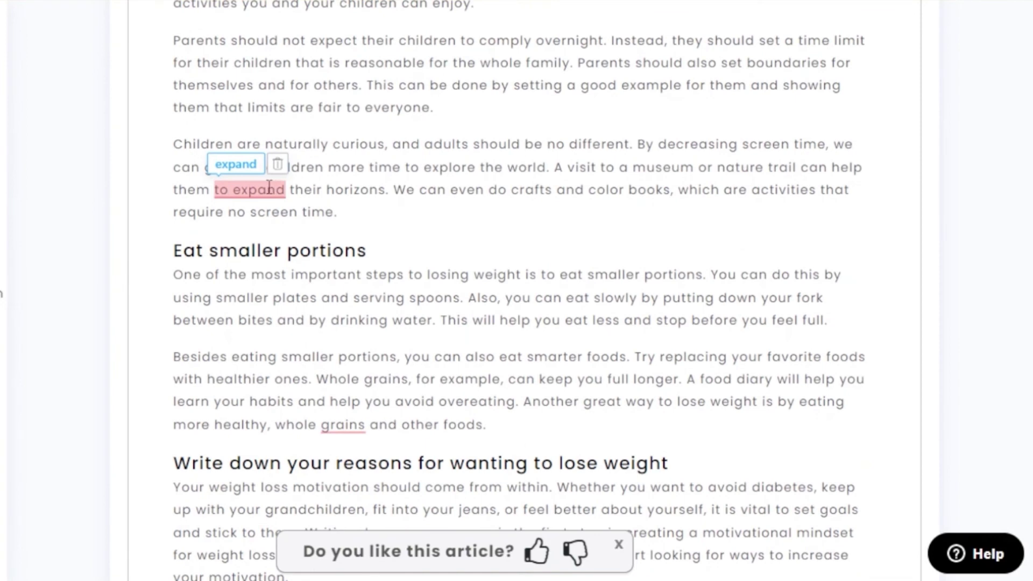
left_click(233, 166)
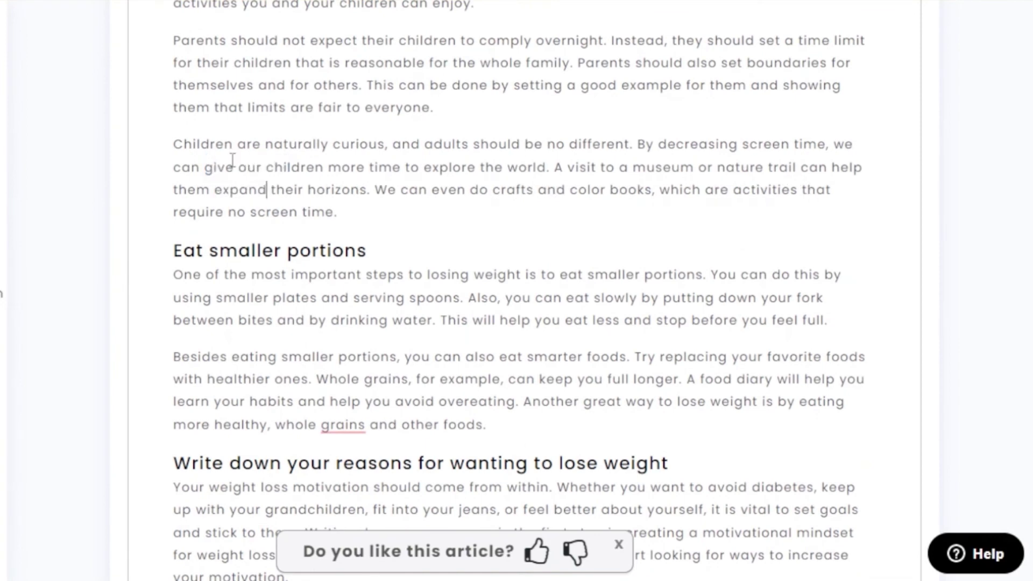
scroll(428, 265, "down", 4)
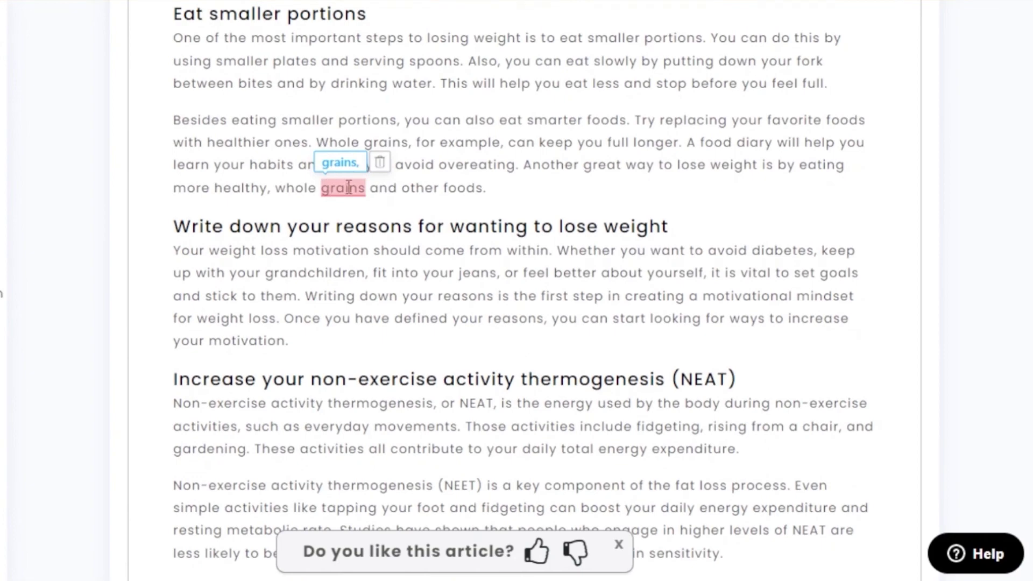
left_click(341, 163)
Replace 'standing' with 'to stand' in the NEAT paragraph and return to the article top.
scroll(517, 291, "down", 2)
scroll(517, 291, "down", 12)
scroll(516, 291, "up", 4)
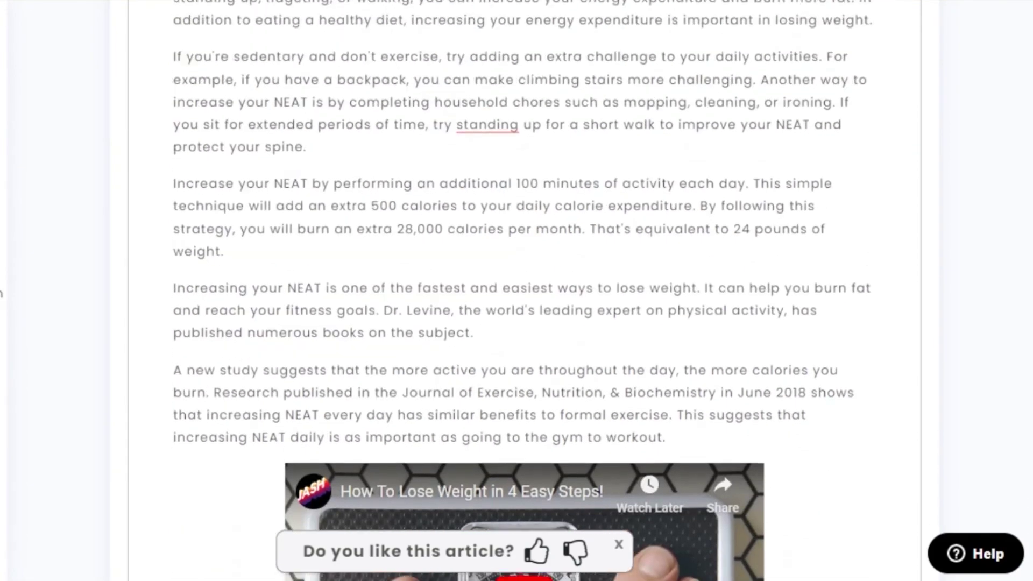
left_click(479, 166)
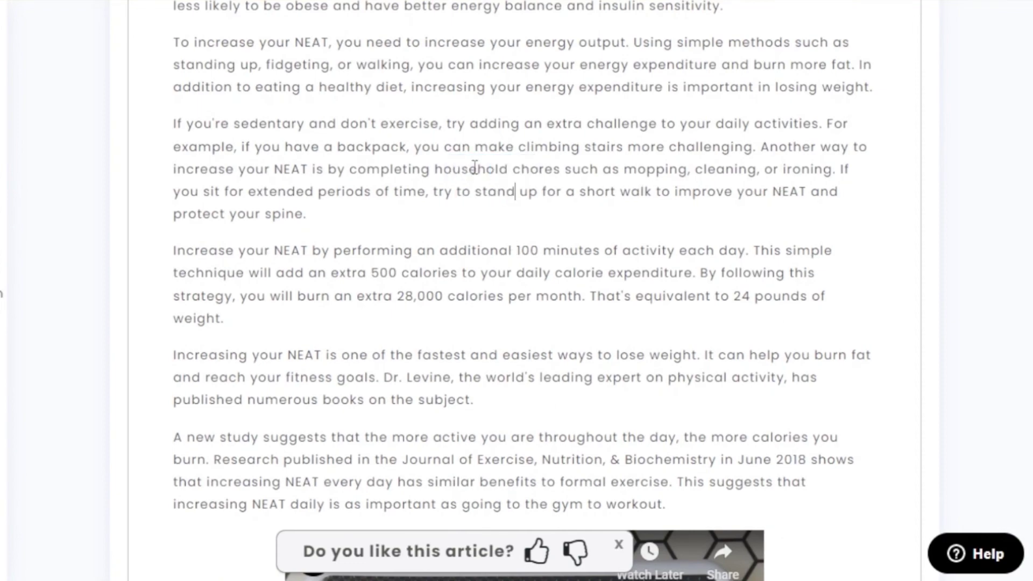
scroll(517, 290, "down", 10)
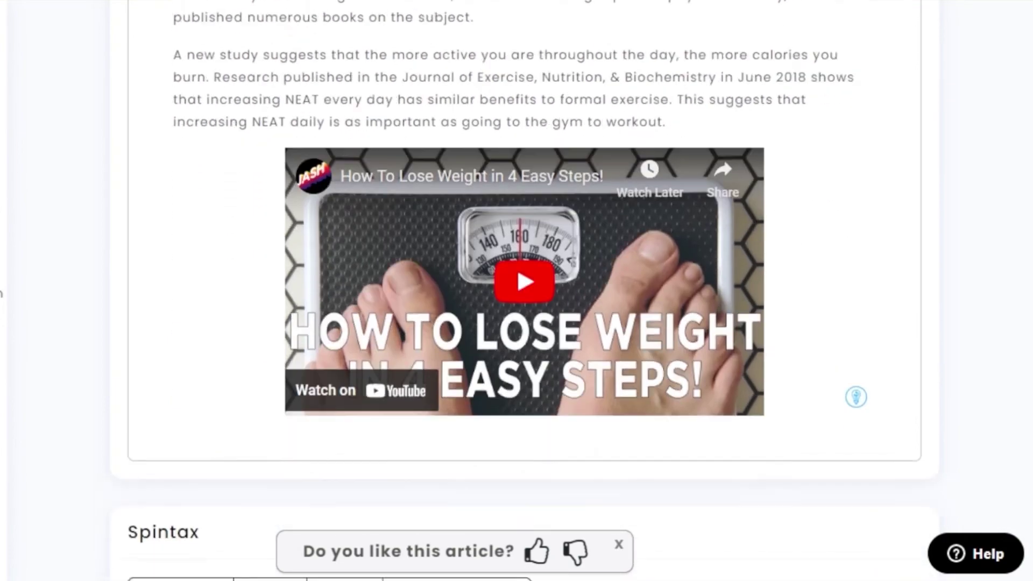
scroll(516, 291, "up", 20)
scroll(517, 291, "down", 20)
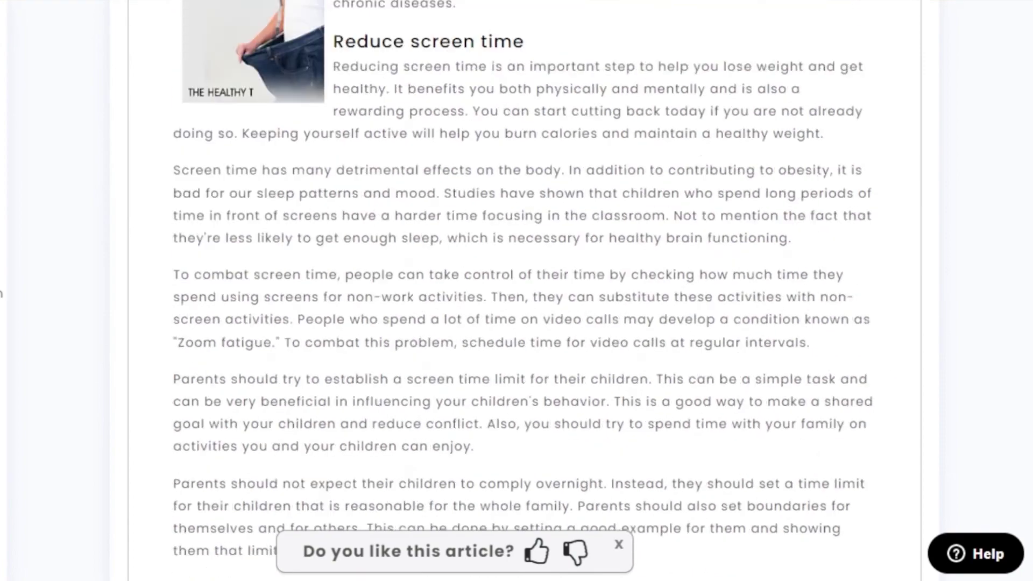
scroll(517, 290, "down", 15)
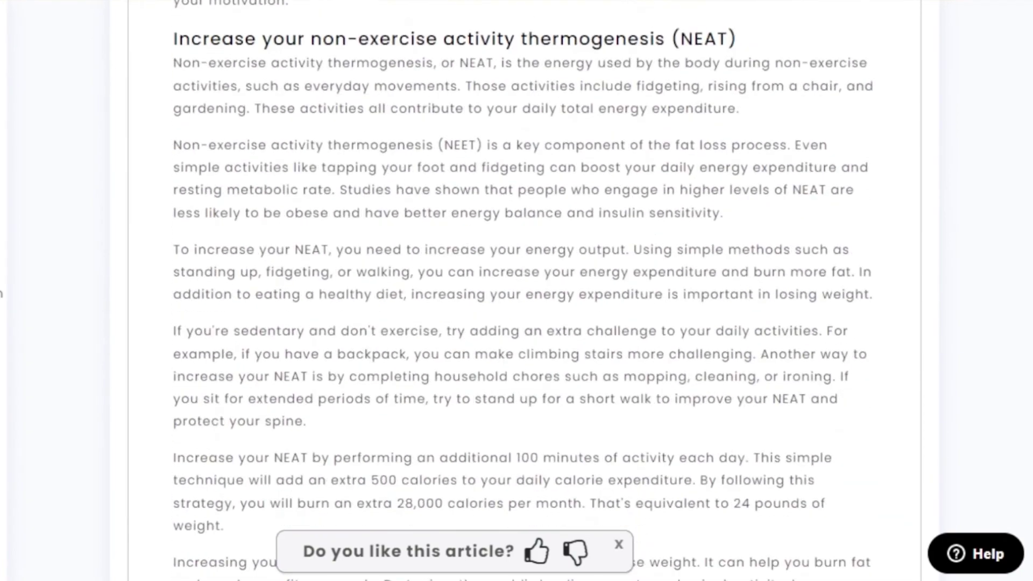
scroll(516, 291, "up", 2)
scroll(517, 290, "down", 4)
scroll(516, 291, "up", 9)
scroll(516, 290, "up", 6)
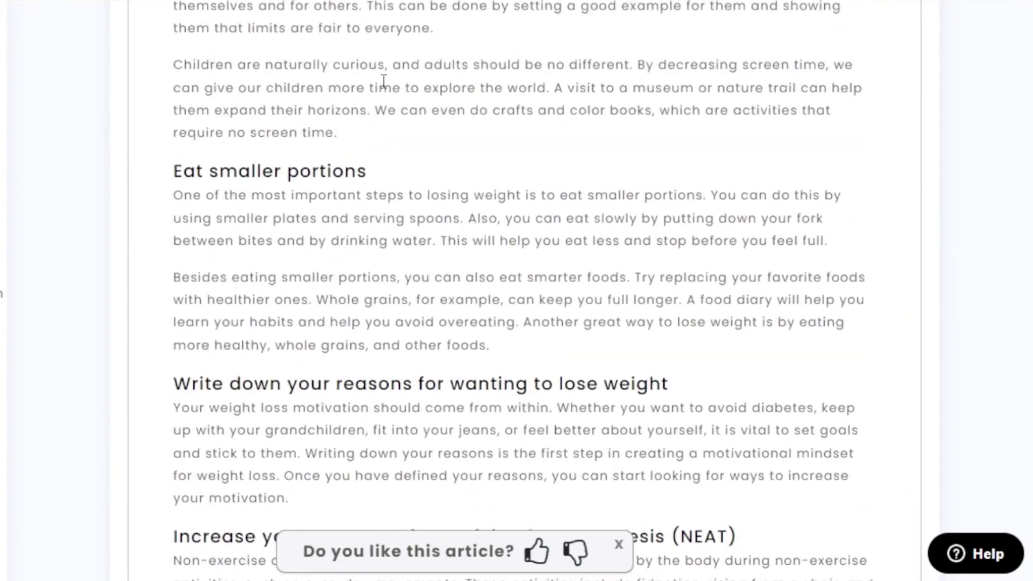
scroll(517, 291, "up", 6)
scroll(517, 290, "up", 3)
scroll(516, 291, "down", 6)
scroll(517, 290, "up", 12)
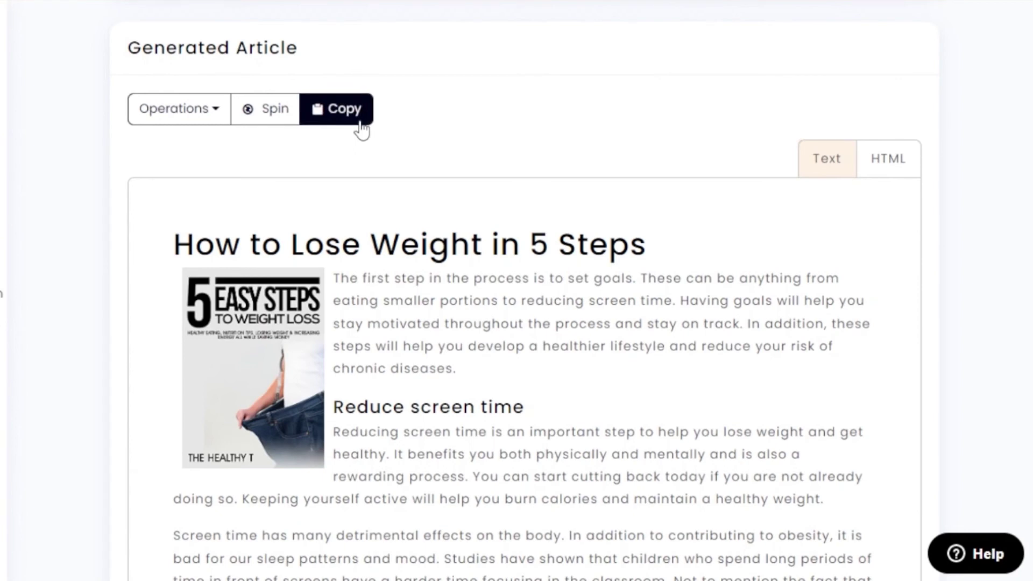
Spin the article three times until the book-cover image sits on the right.
left_click(262, 118)
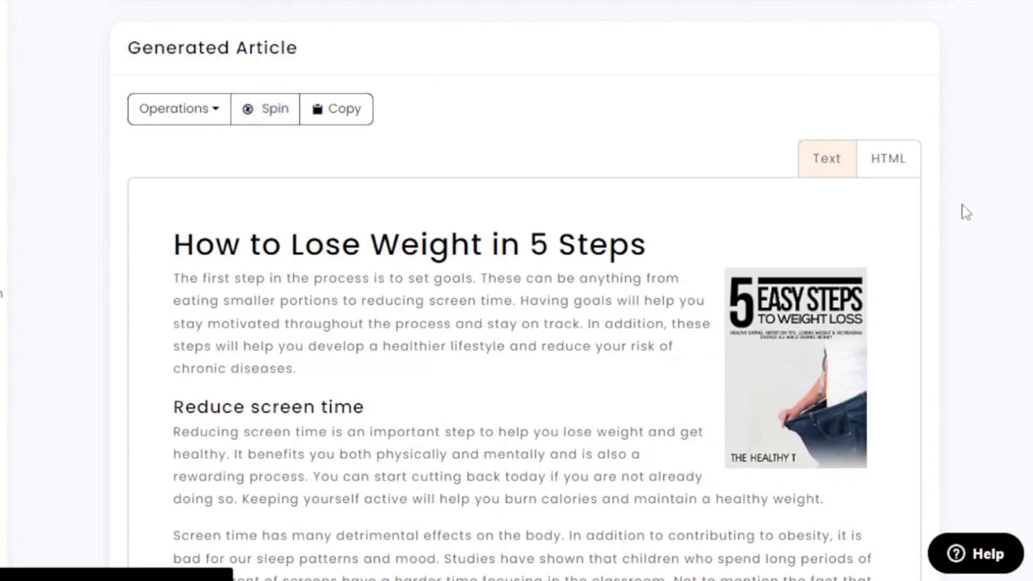
scroll(516, 290, "down", 20)
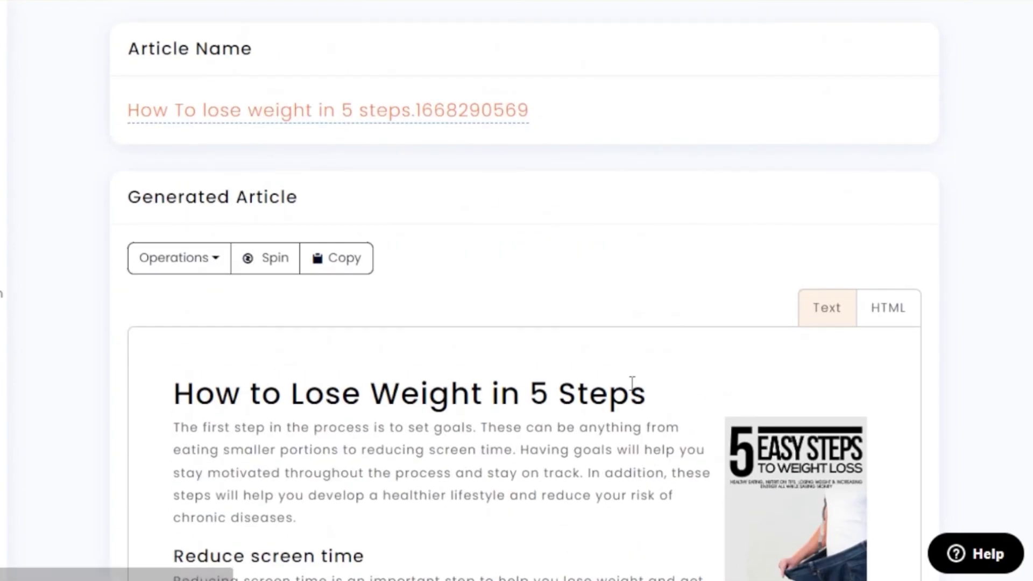
scroll(391, 185, "down", 5)
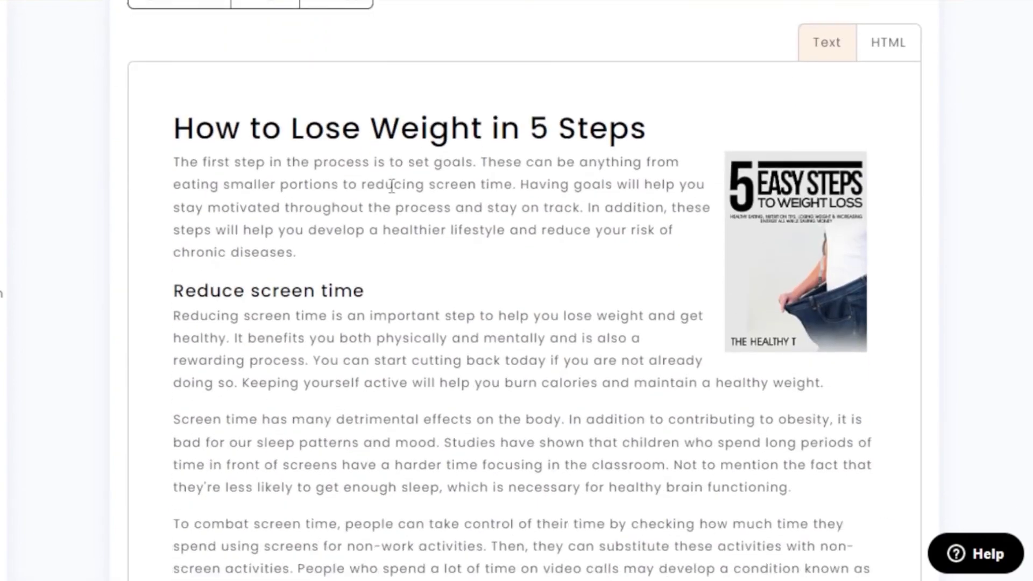
scroll(321, 215, "up", 2)
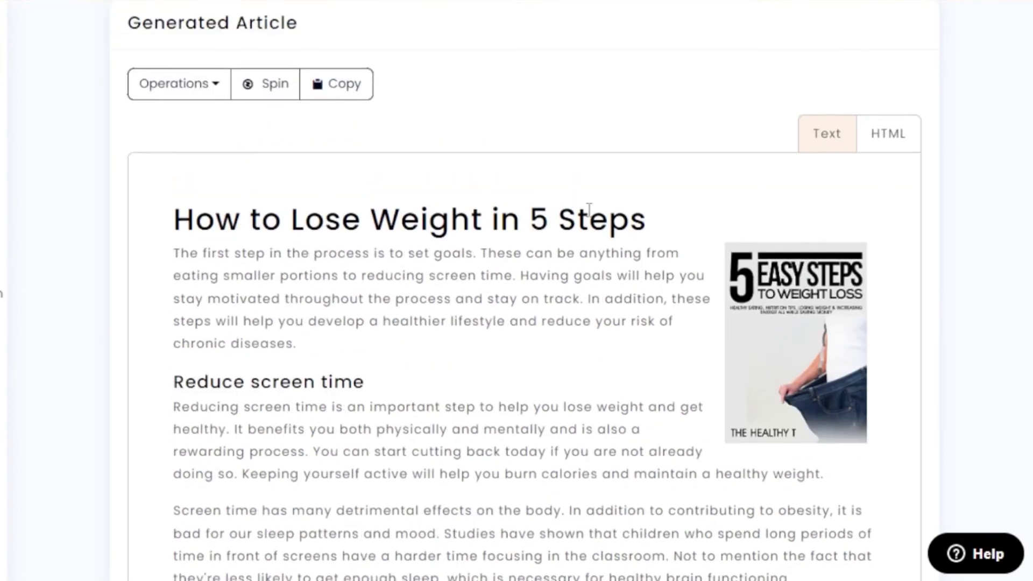
left_click(251, 96)
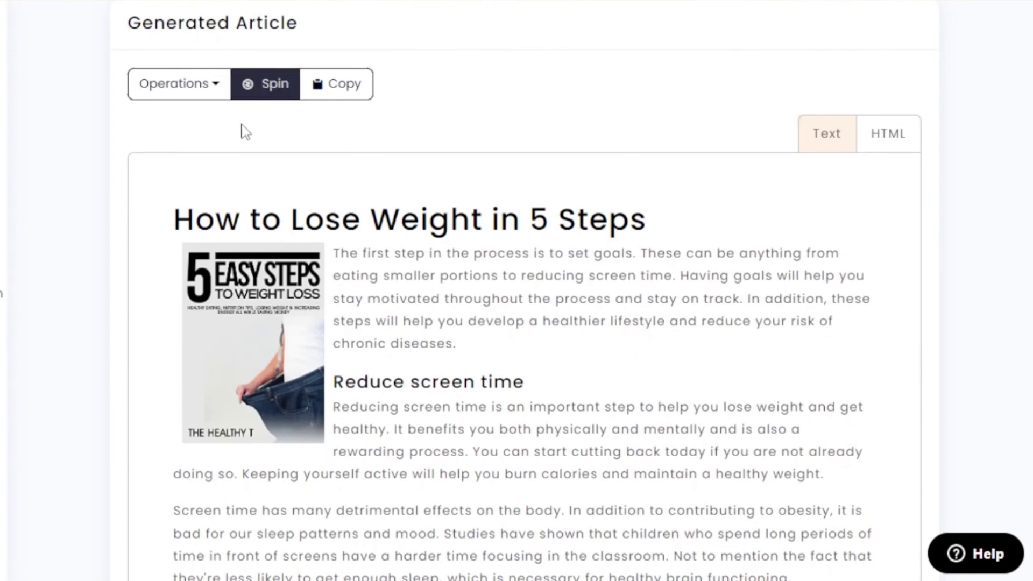
left_click(262, 91)
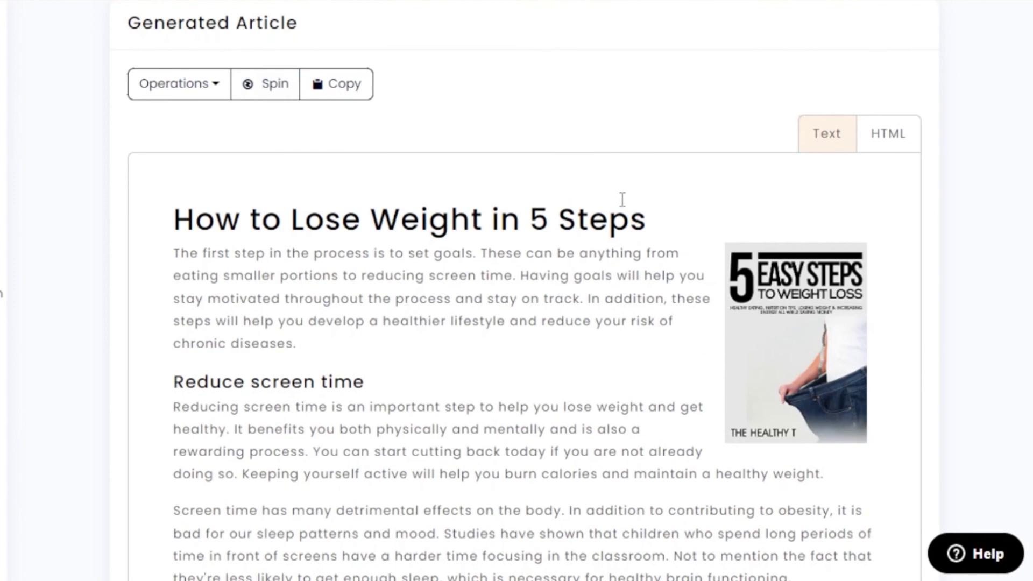
View the article as raw HTML, switch back to Text, and copy the article.
left_click(883, 144)
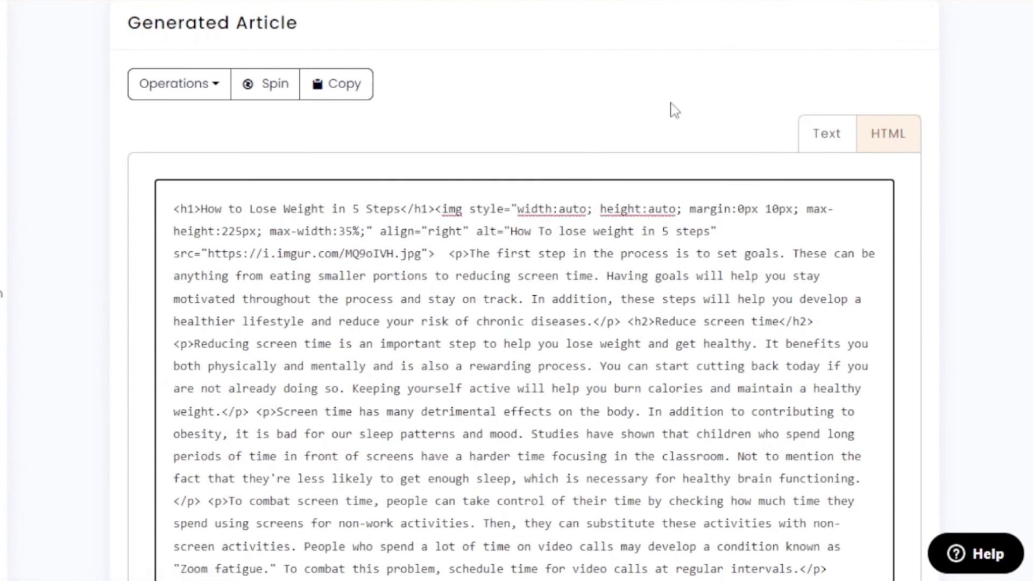
left_click(834, 137)
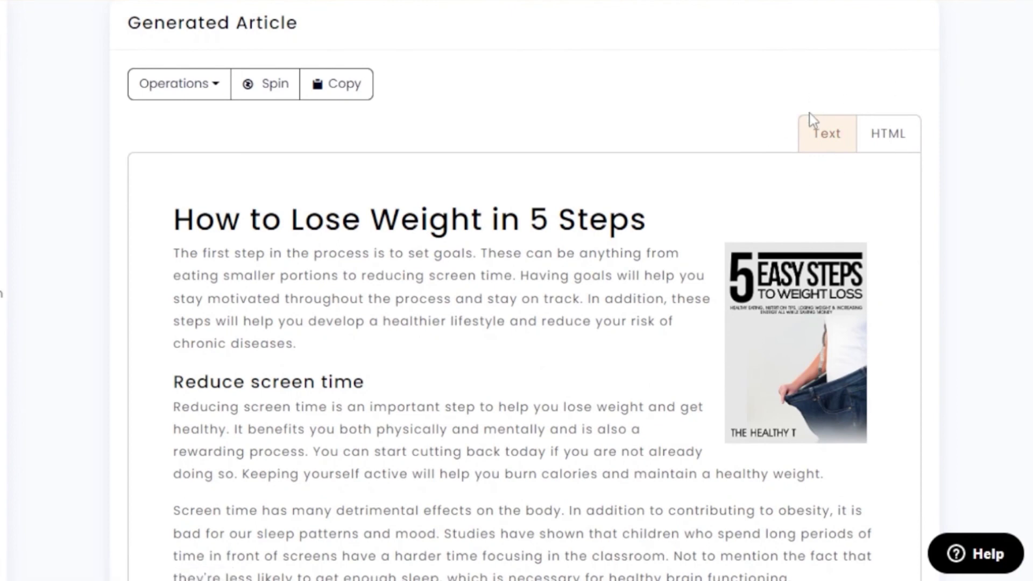
left_click(331, 92)
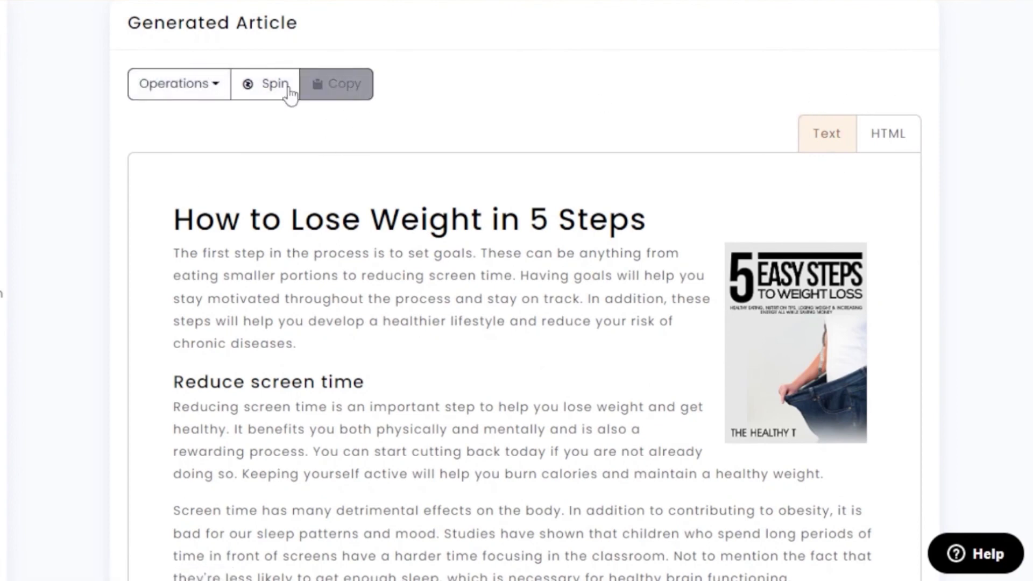
Export the article as a PDF and view it in Microsoft Edge.
left_click(214, 91)
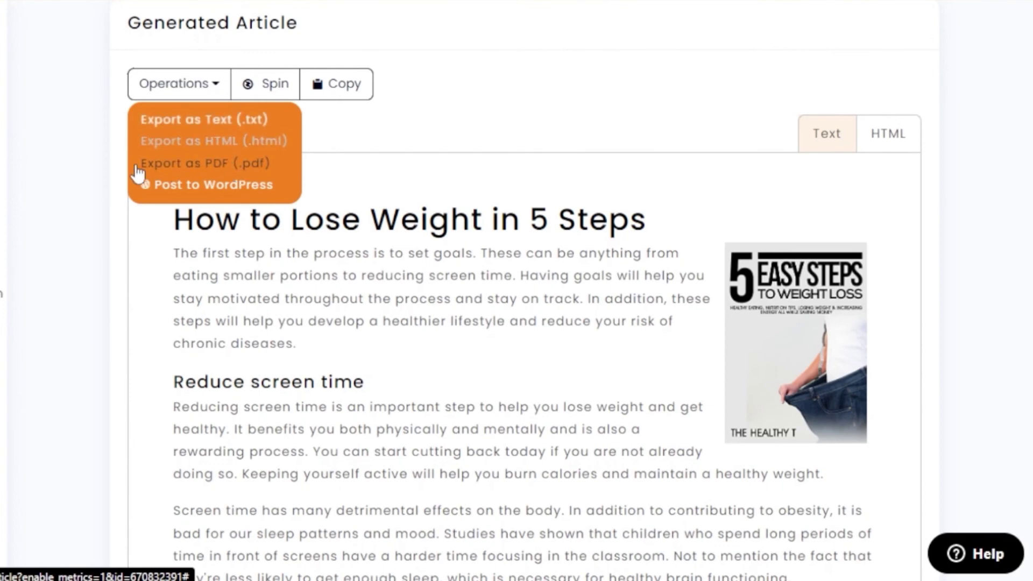
left_click(195, 169)
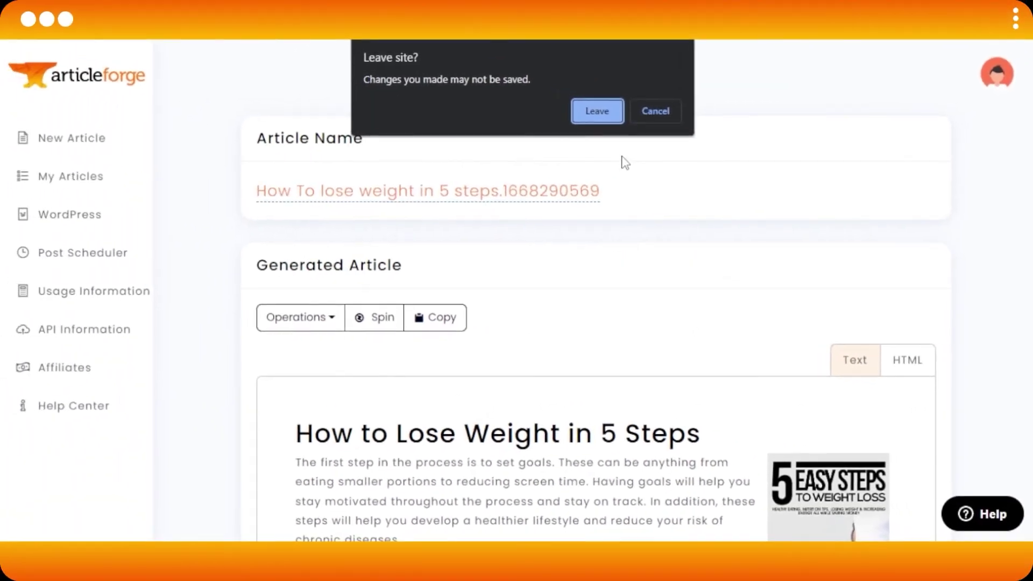
left_click(606, 119)
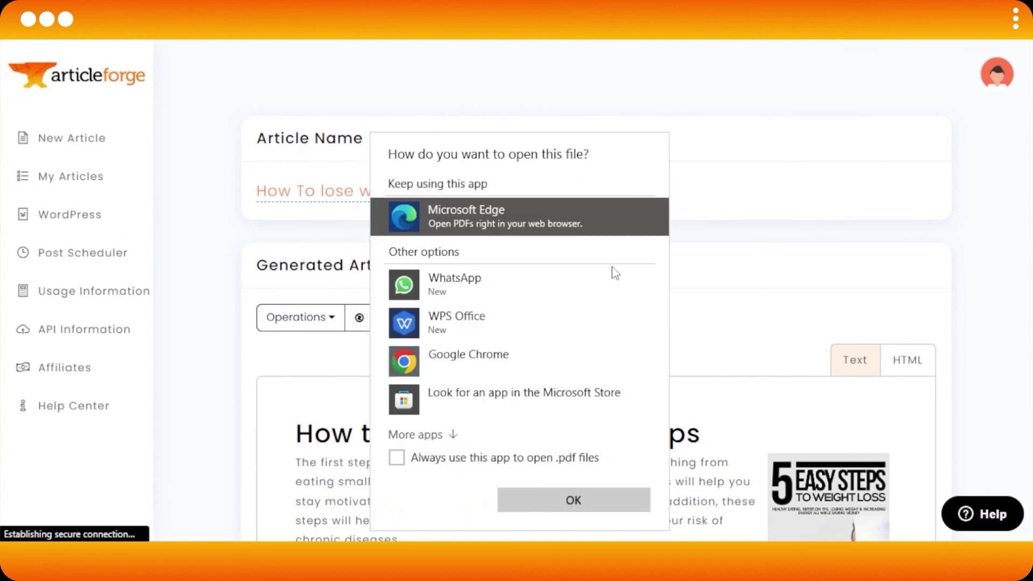
left_click(604, 508)
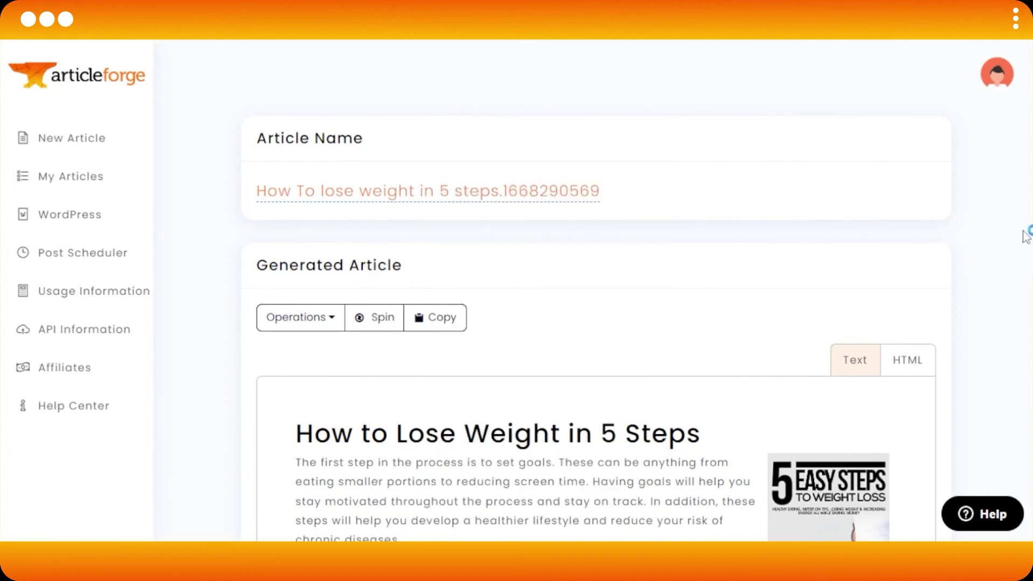
scroll(592, 431, "down", 15)
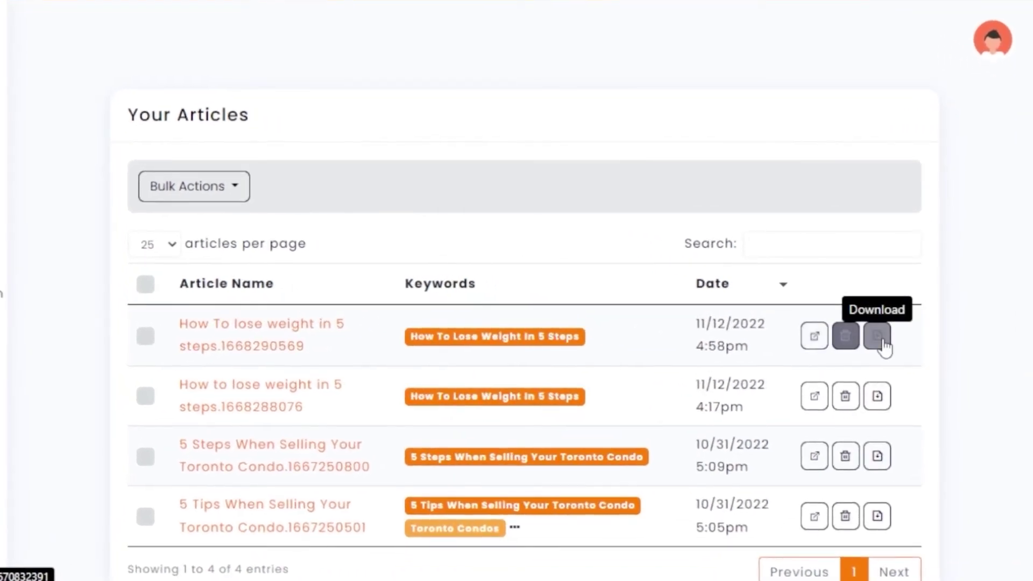
Download the newest 'How To lose weight in 5 steps' article, then read it through.
left_click(882, 343)
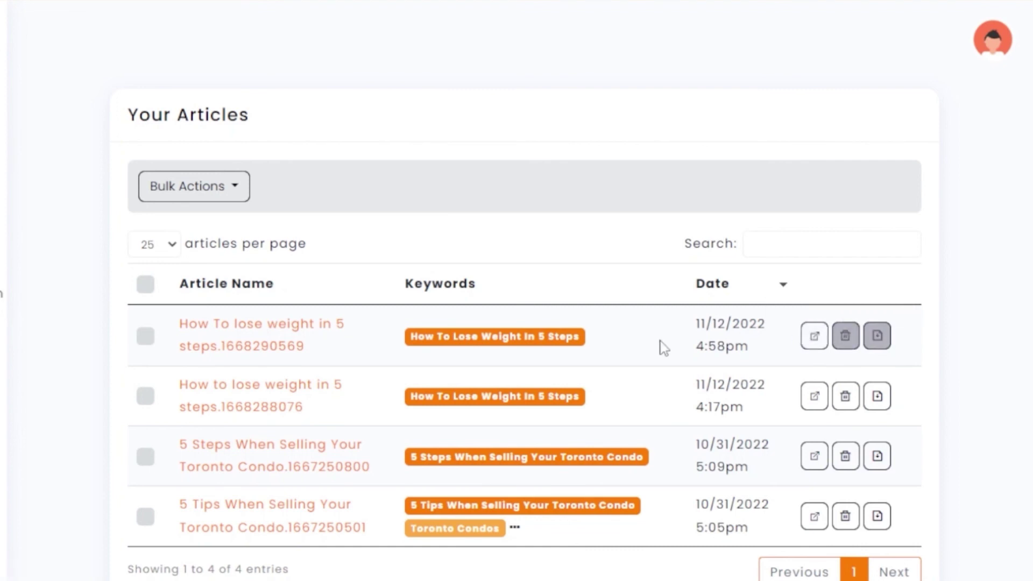
left_click(248, 336)
scroll(516, 290, "down", 10)
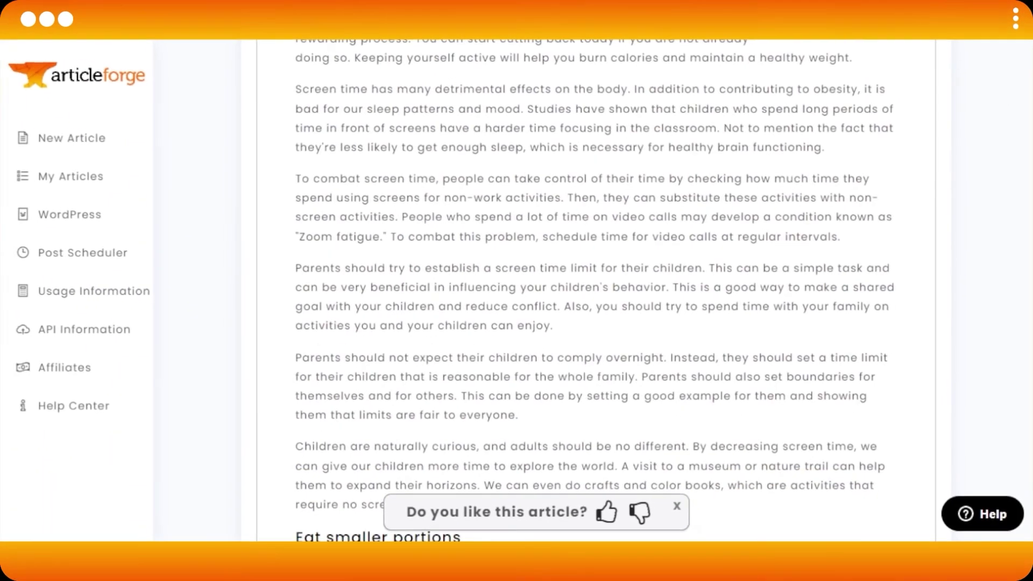
scroll(594, 291, "down", 15)
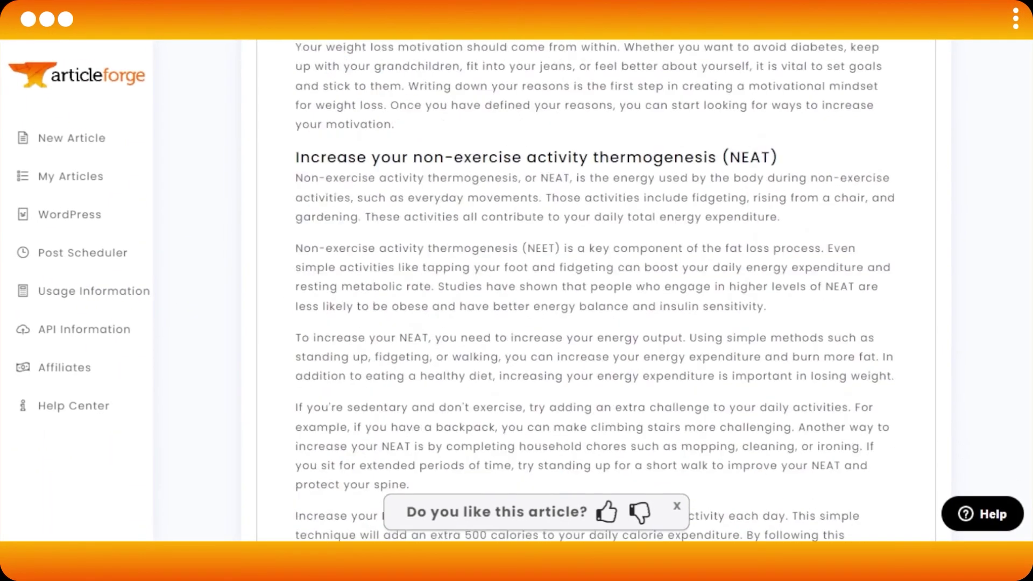
scroll(361, 436, "down", 7)
scroll(361, 436, "up", 20)
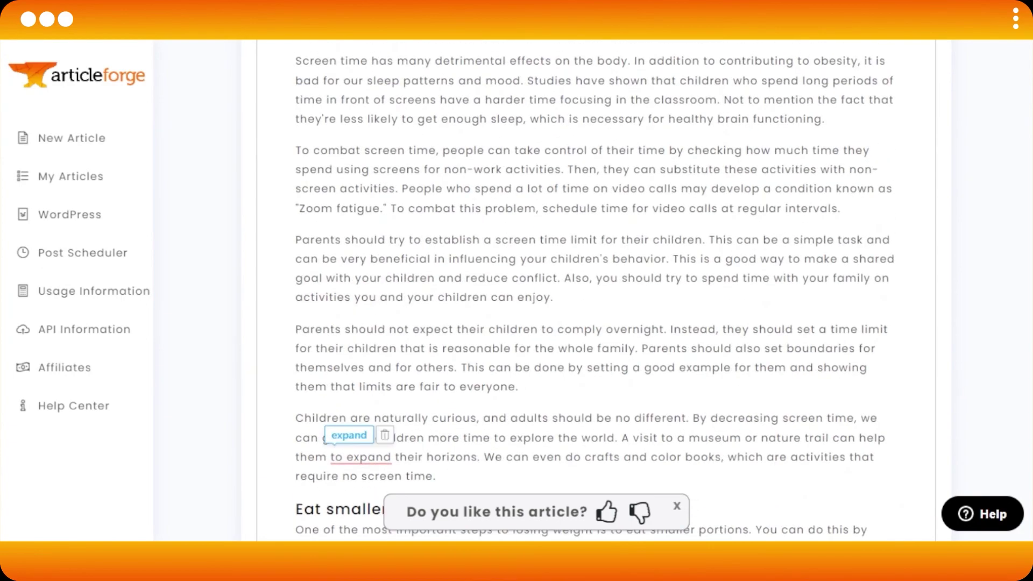
scroll(361, 436, "down", 4)
scroll(360, 436, "up", 20)
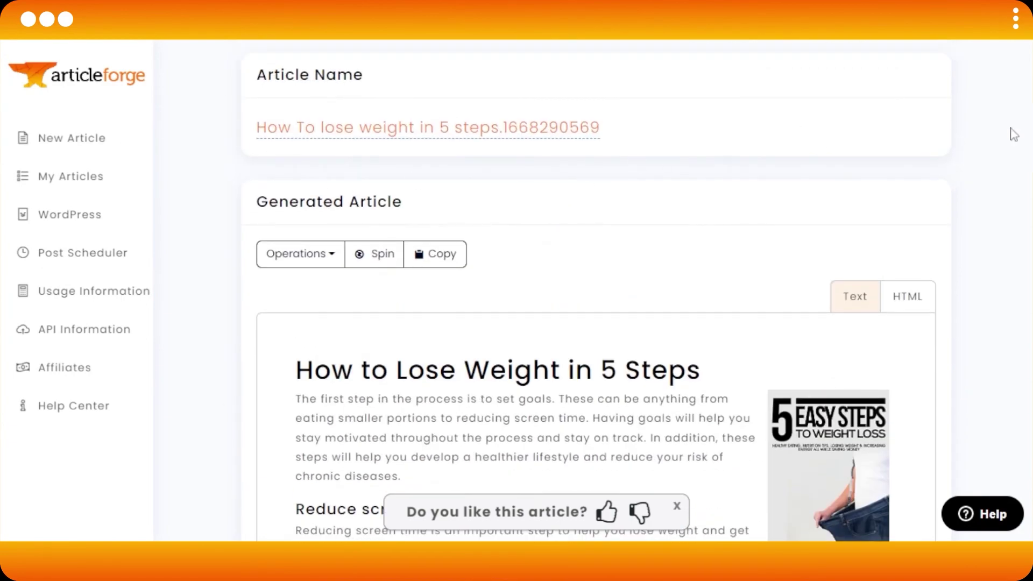
scroll(592, 291, "up", 1)
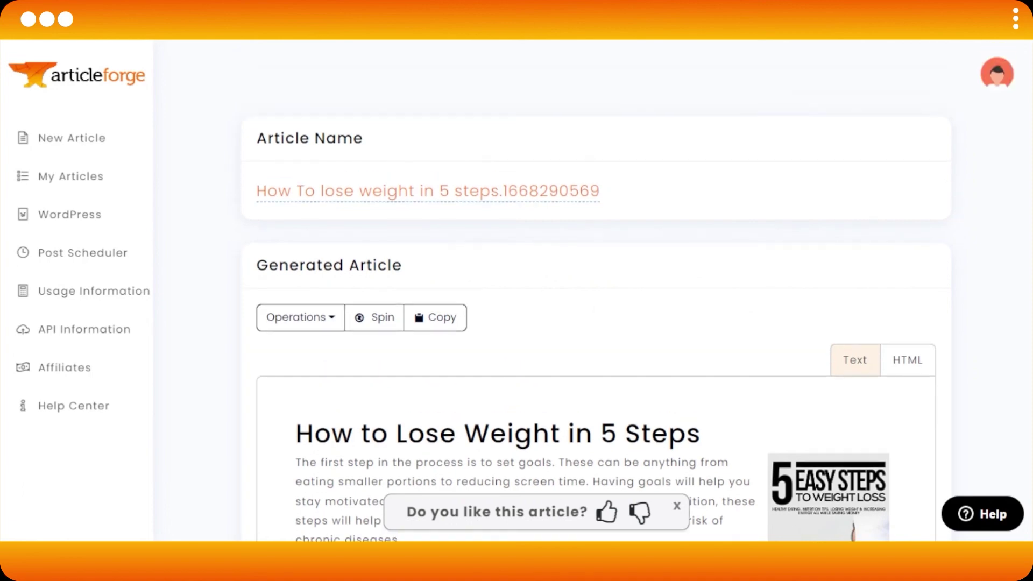
Go from New Article to My Articles and back to the blank new-article form.
left_click(81, 151)
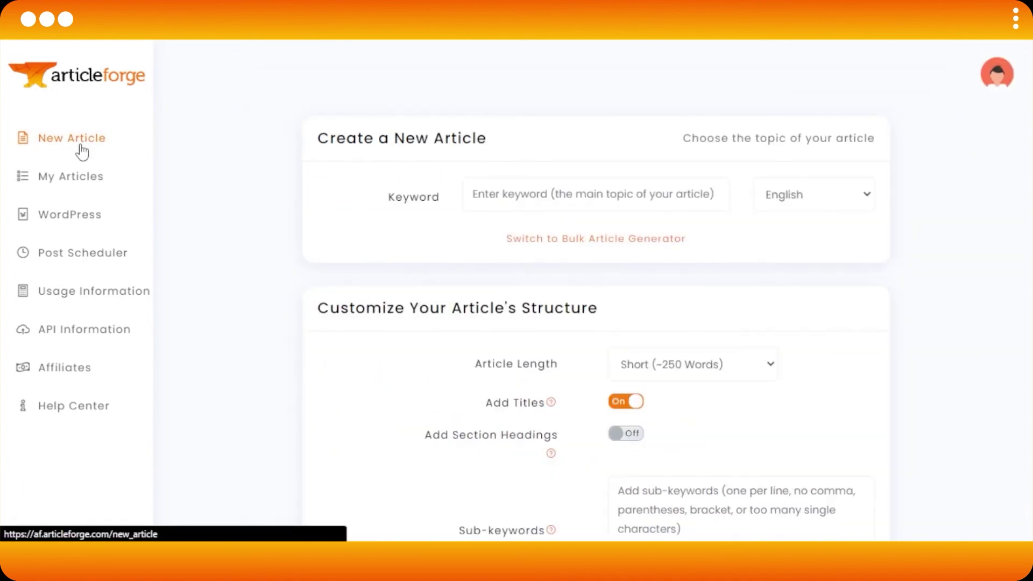
left_click(71, 183)
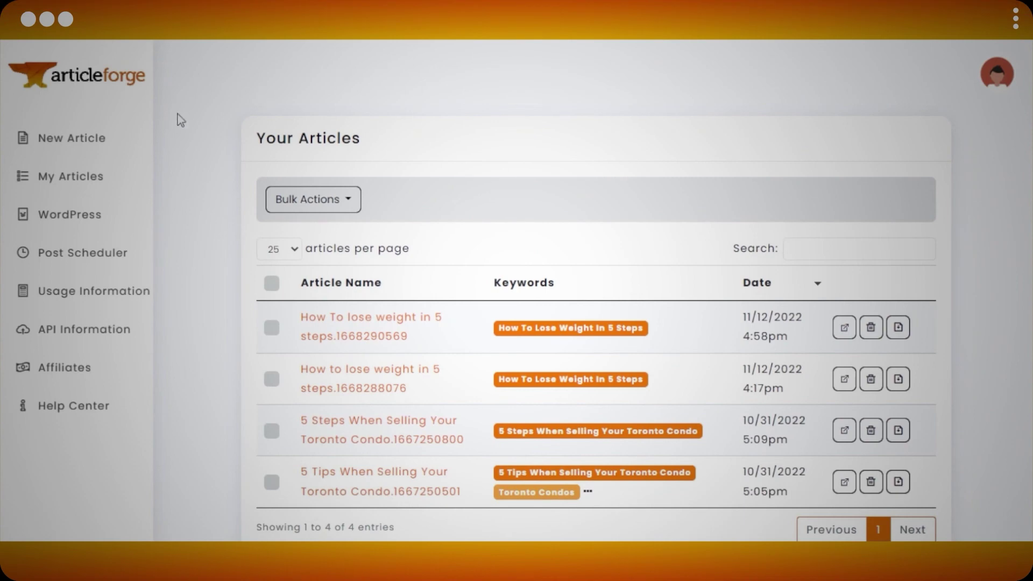
left_click(80, 142)
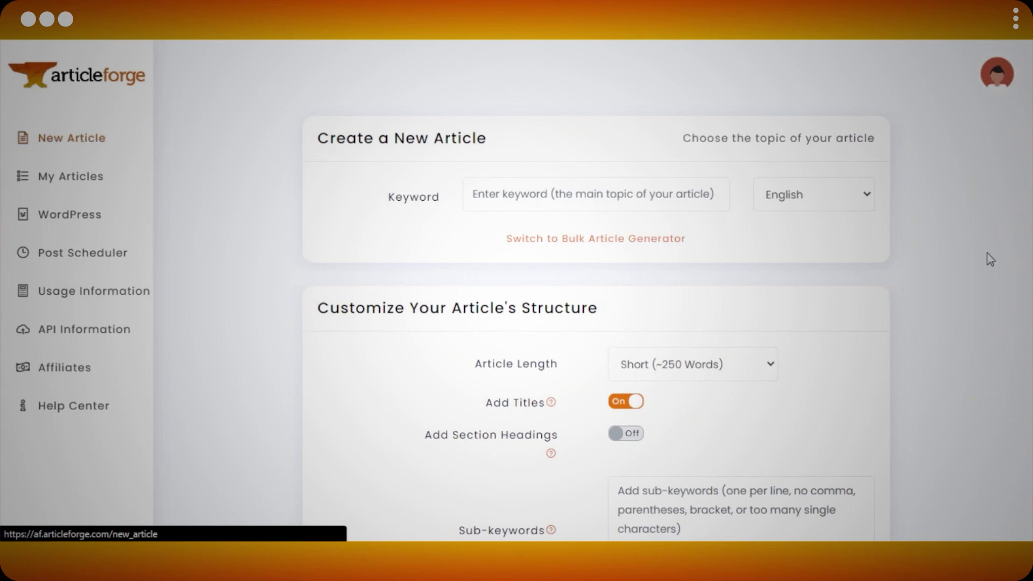
scroll(991, 256, "down", 4)
scroll(596, 291, "down", 3)
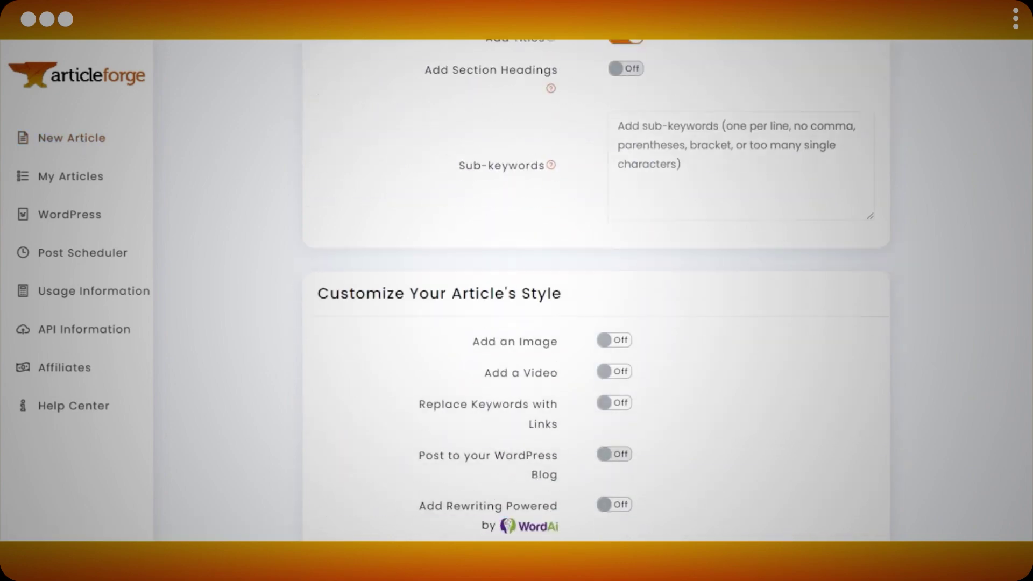
scroll(596, 290, "up", 7)
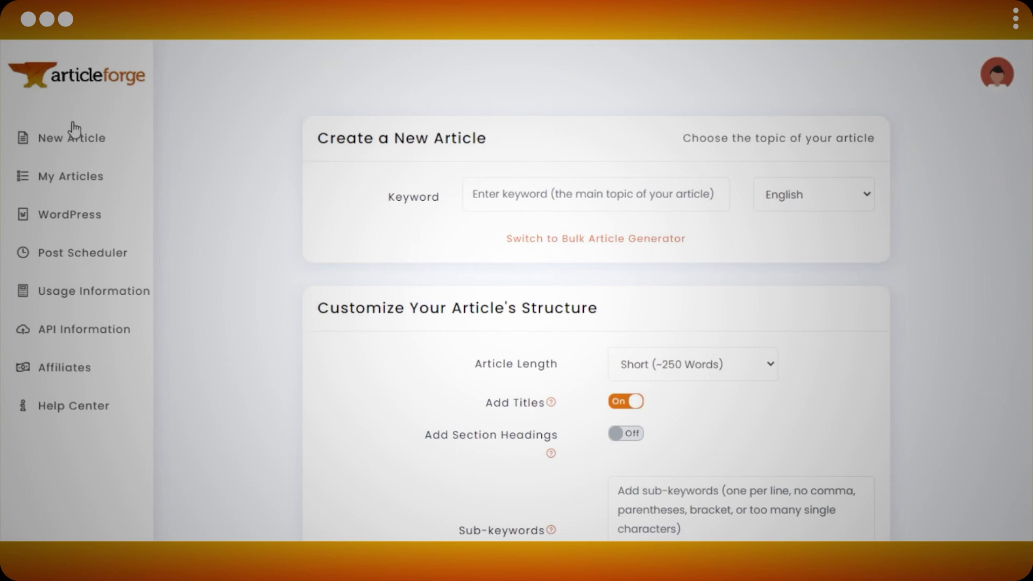